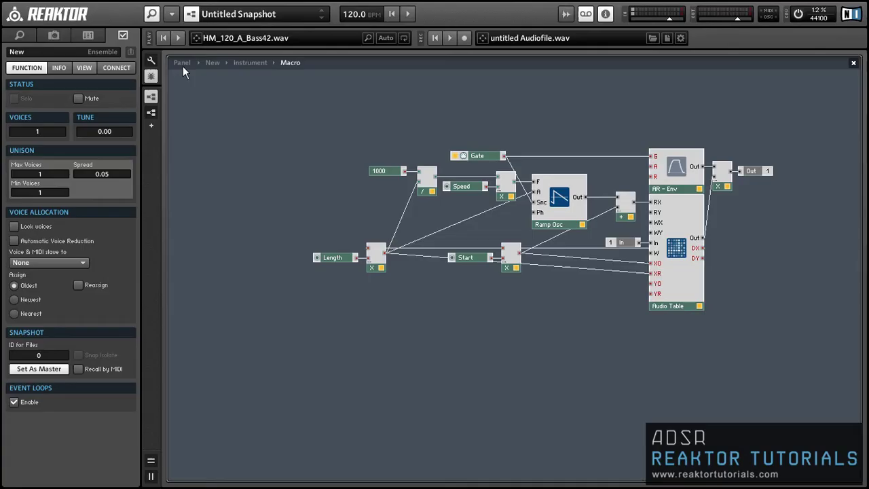
- Insert a new 1in1out macro and place it left of the existing modules
left_click(183, 66)
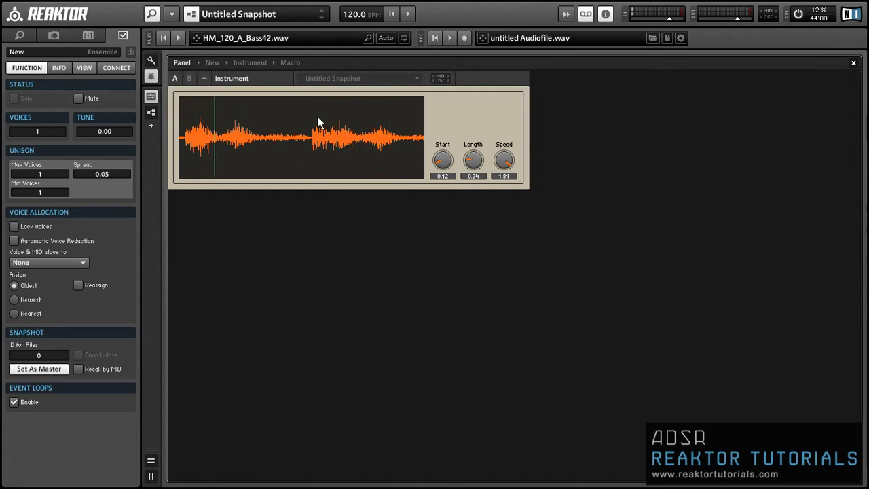
left_click(289, 62)
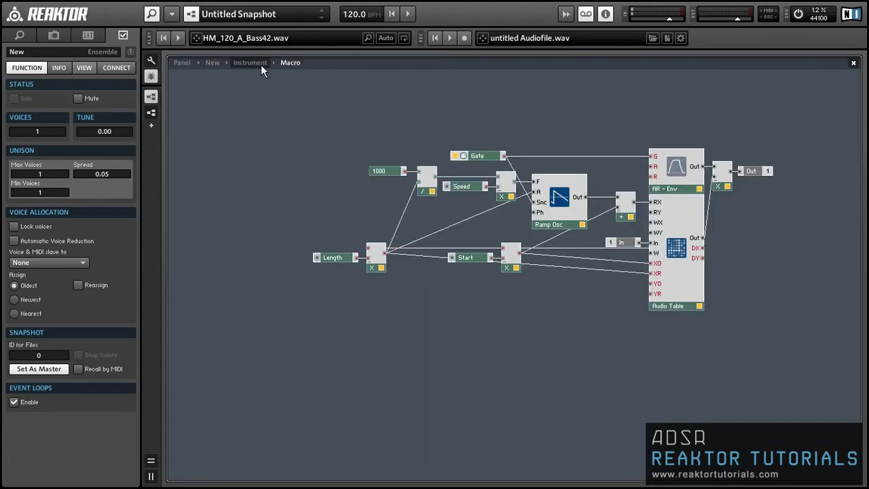
right_click(218, 167)
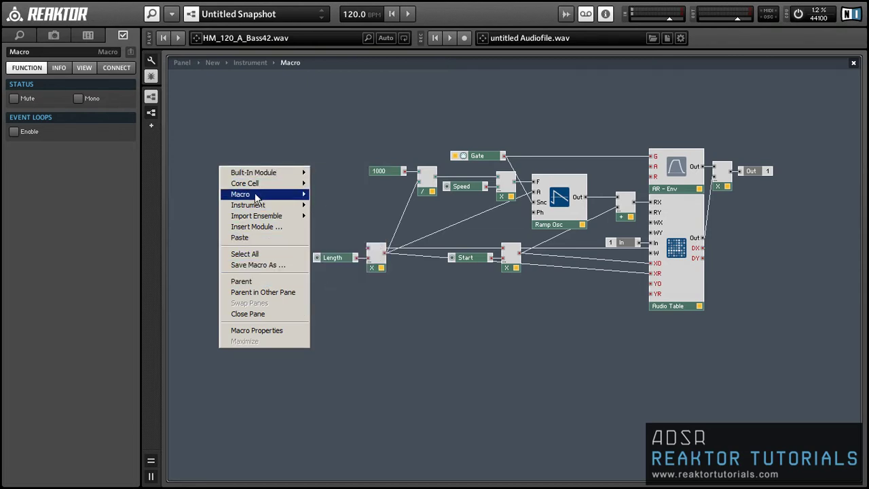
mouse_move(255, 195)
left_click(349, 216)
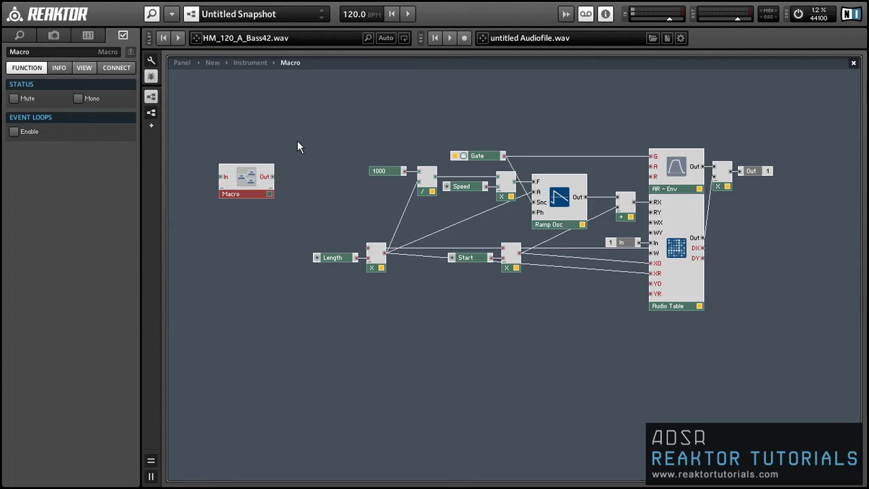
left_click_drag(250, 186, 302, 203)
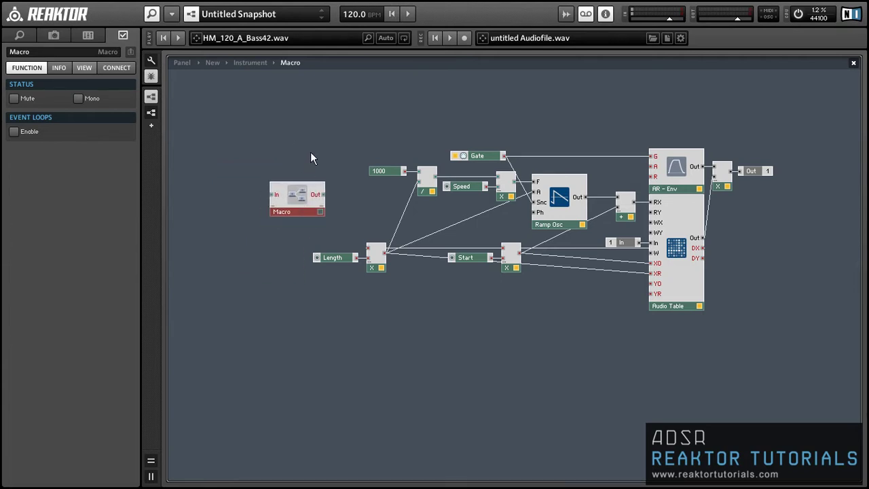
- Add a NotePitch MIDI module beside the new macro's input
right_click(230, 142)
mouse_move(265, 145)
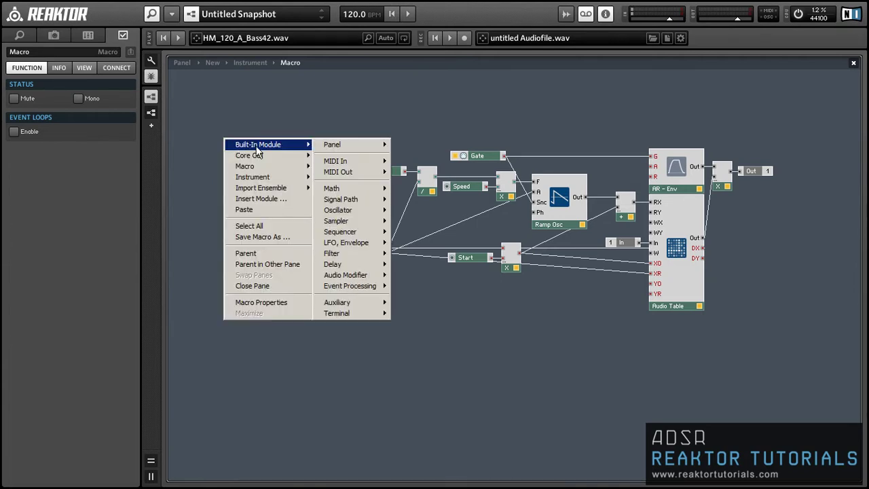
mouse_move(340, 161)
left_click(414, 162)
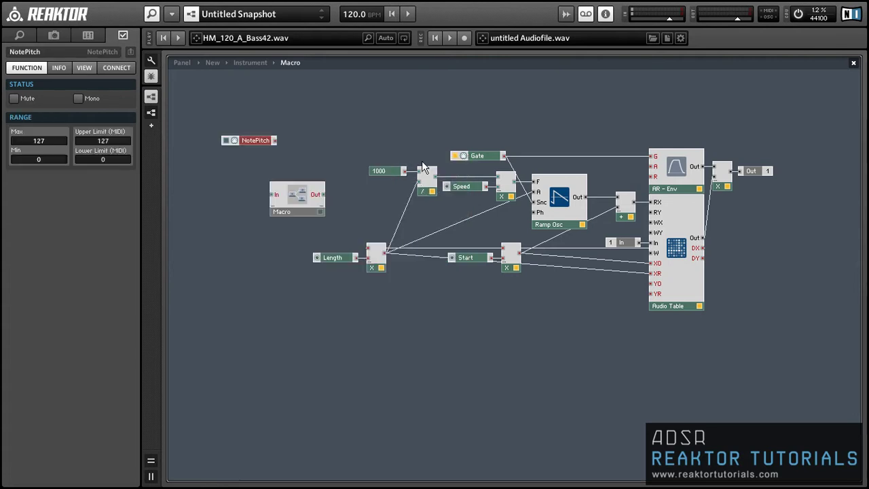
left_click_drag(245, 146, 273, 198)
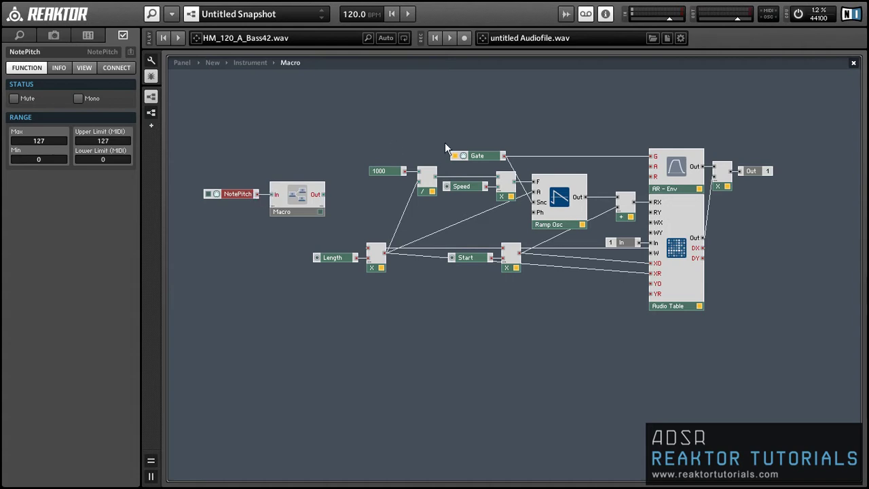
- Copy the Gate module and wire it into the macro as a second input
left_click(474, 157)
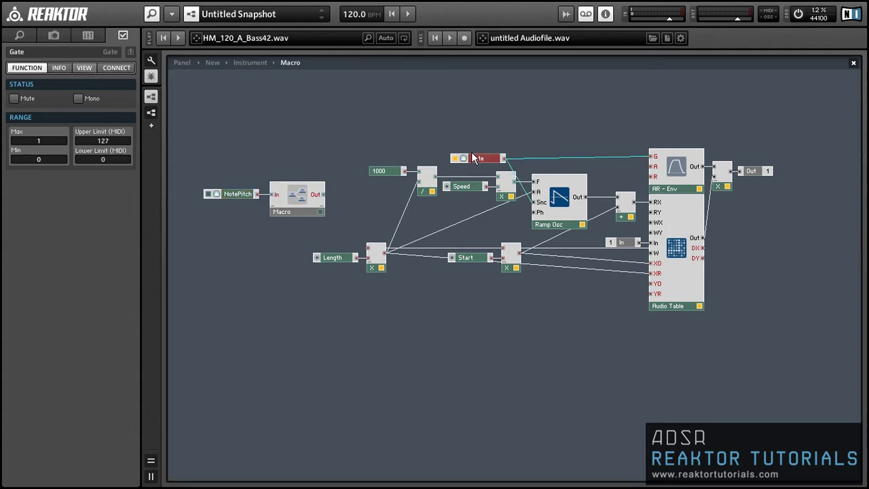
left_click_drag(473, 157, 219, 204)
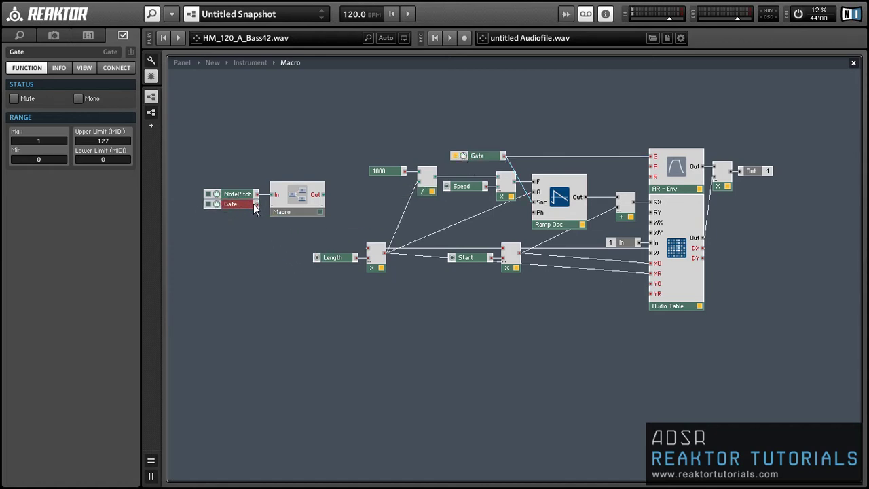
left_click_drag(276, 205, 276, 203)
left_click_drag(235, 232, 225, 212)
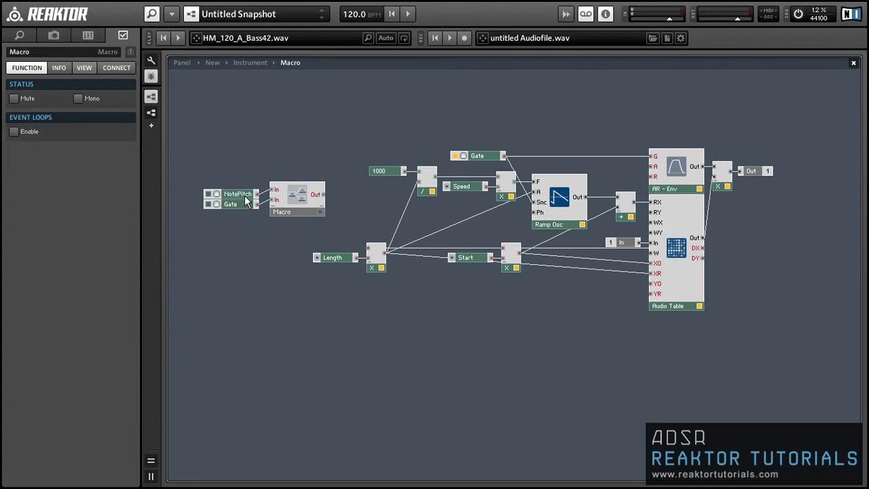
- Add a Constant of 48 above NotePitch, feeding the macro
right_click(257, 136)
mouse_move(292, 141)
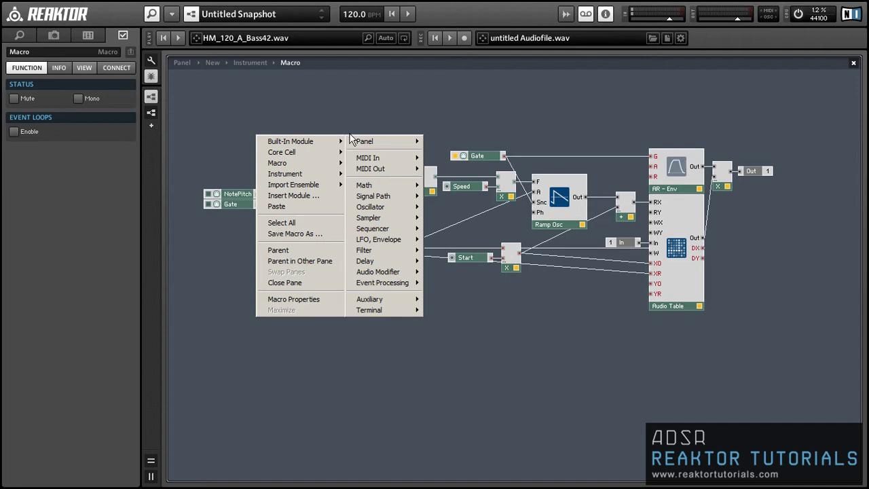
mouse_move(367, 184)
left_click(448, 173)
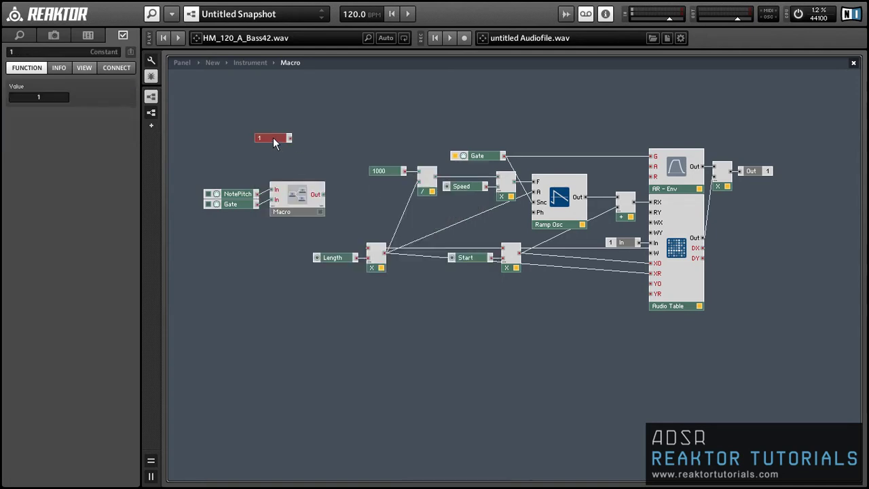
left_click_drag(273, 138, 293, 197)
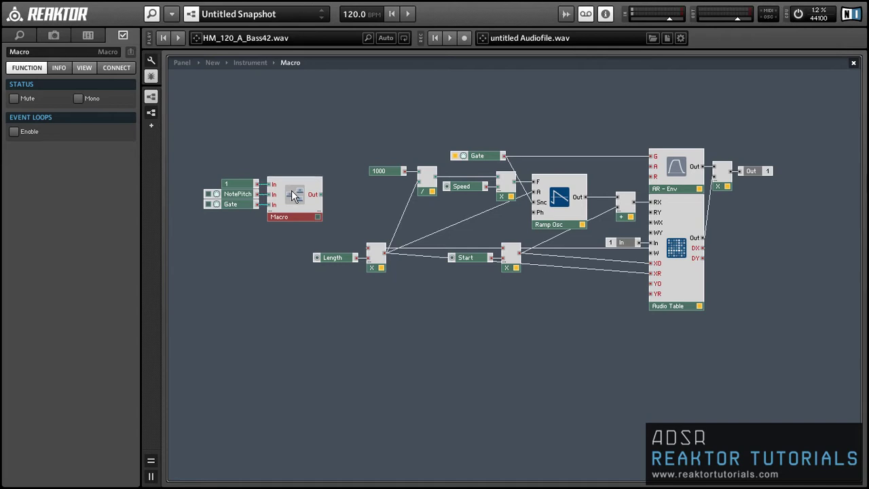
left_click(240, 187)
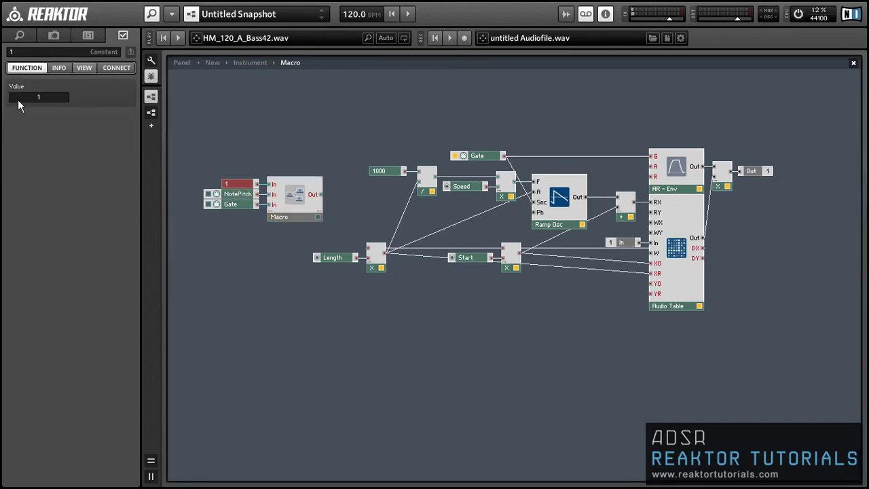
type("48")
key("Return")
left_click(188, 211)
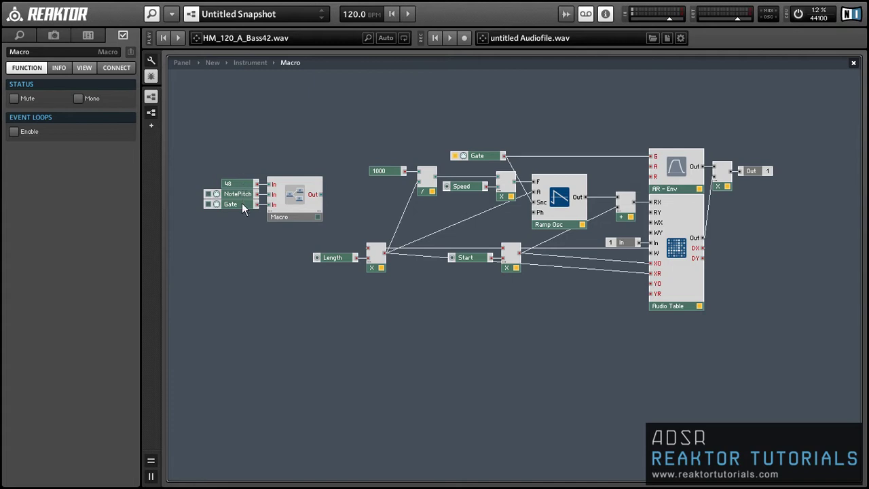
- Rename the macro's three inputs to Idx, P and G
double_click(280, 188)
type("Idx")
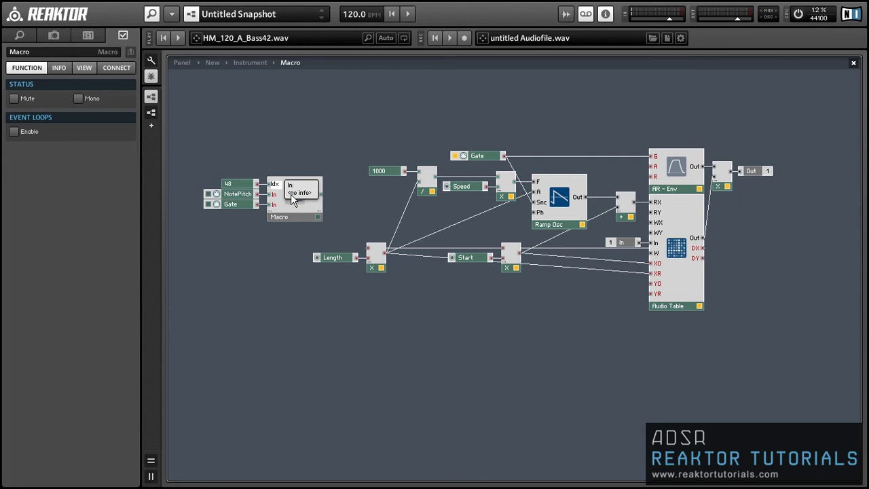
double_click(276, 194)
type("Pi")
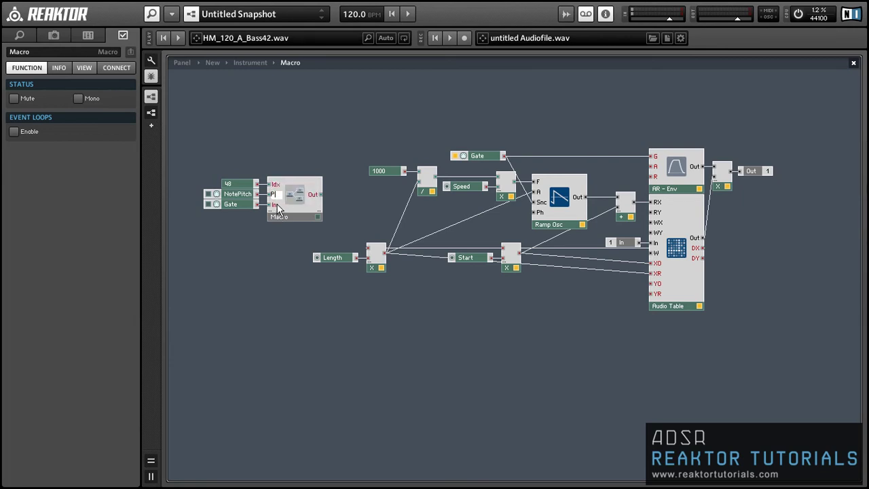
double_click(275, 204)
type("G")
- Inside the macro, add a Compare/Equal fed by Idx at A and P at B
double_click(304, 202)
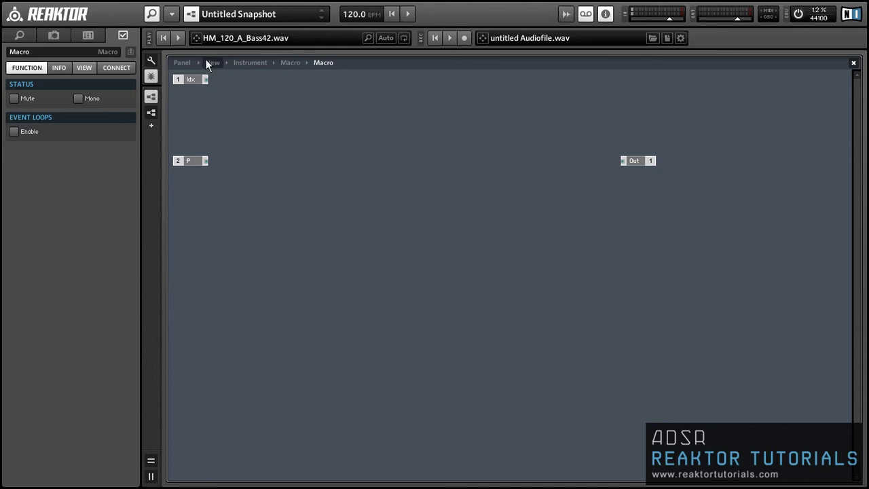
left_click(191, 81)
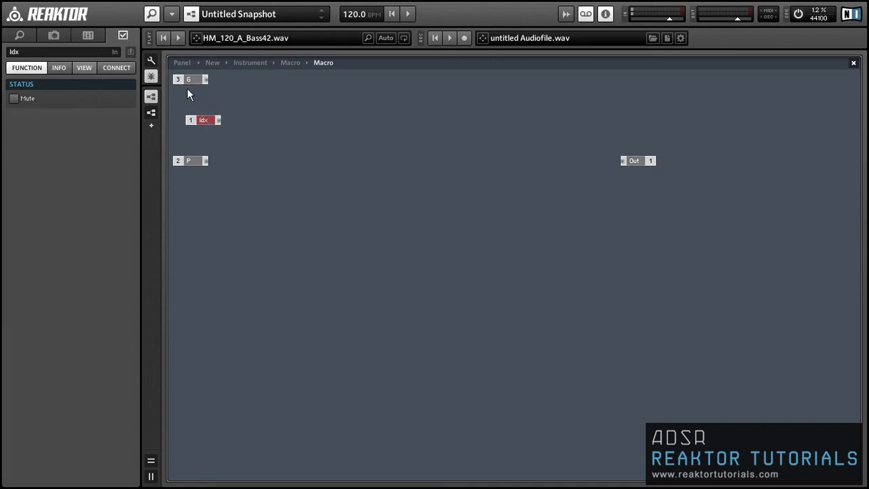
left_click_drag(189, 79, 205, 189)
right_click(296, 115)
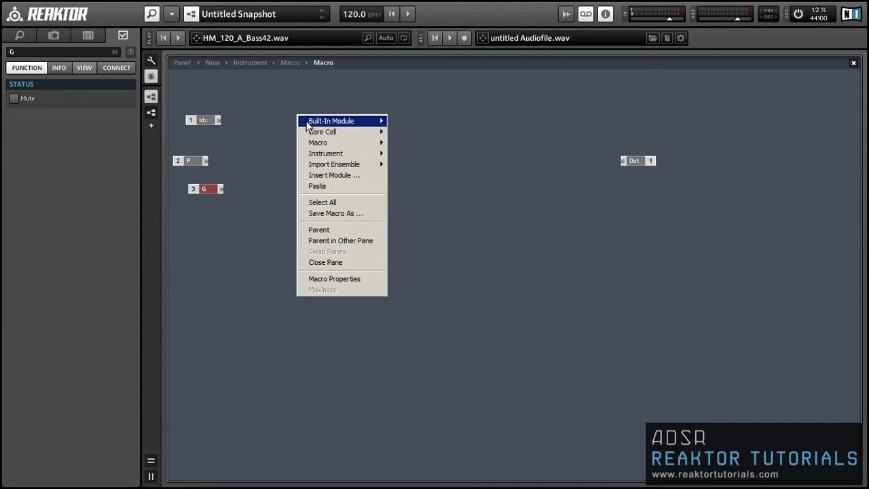
mouse_move(333, 120)
mouse_move(442, 165)
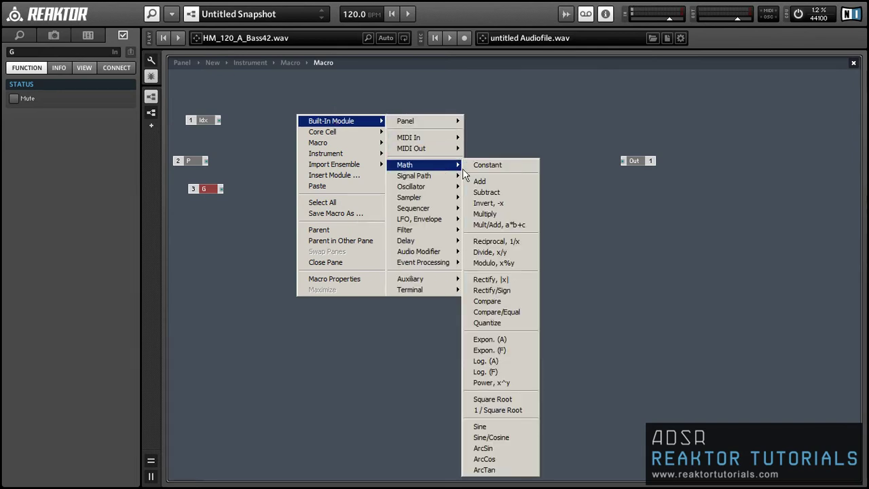
left_click(483, 302)
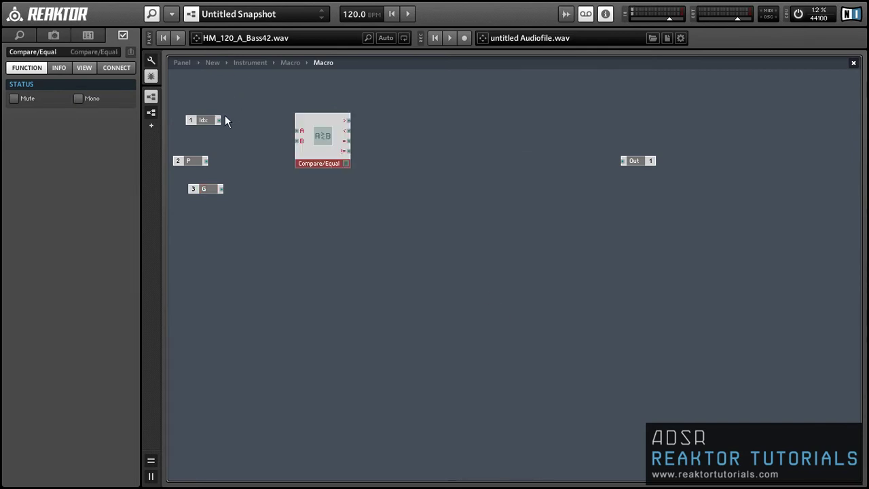
left_click_drag(218, 120, 301, 131)
left_click(196, 161)
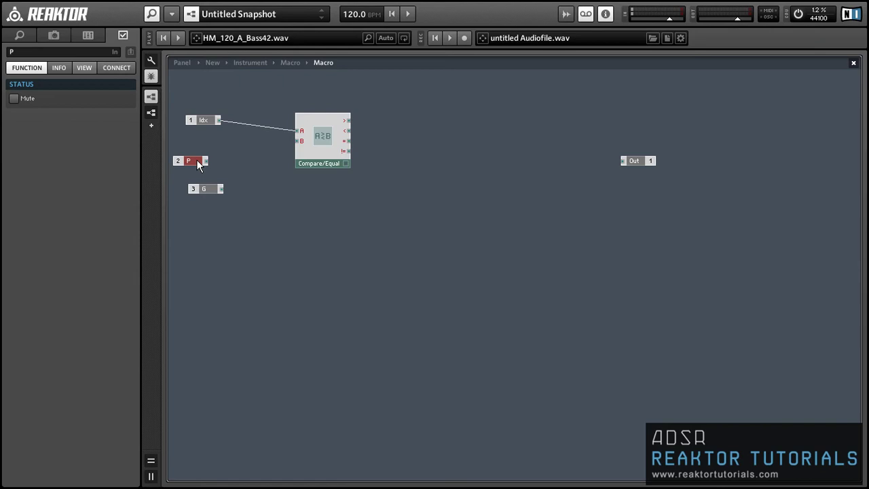
left_click_drag(207, 129, 301, 141)
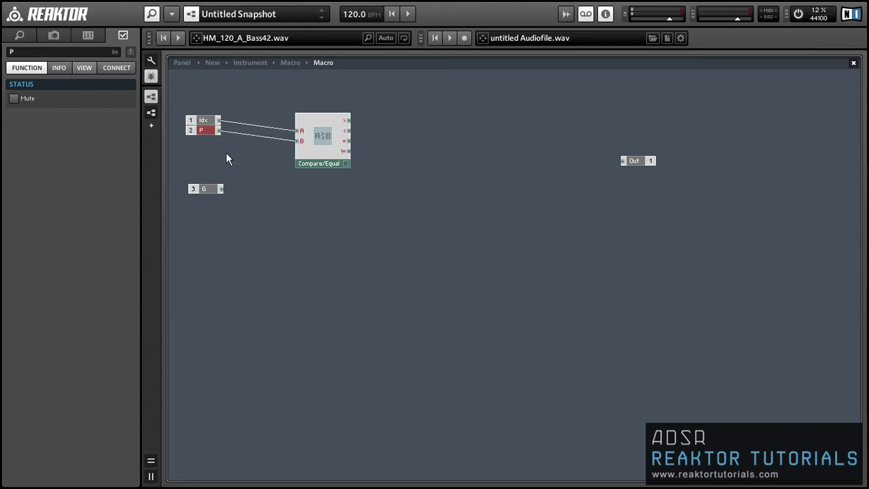
left_click_drag(226, 153, 277, 131)
left_click(440, 101)
- Add a Router M->1 with the equal result on Ctl and G on input 1
right_click(441, 101)
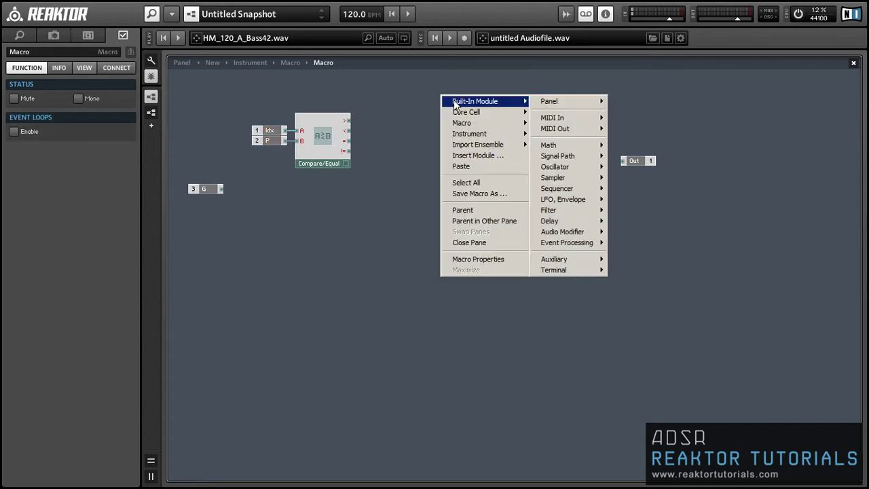
mouse_move(568, 243)
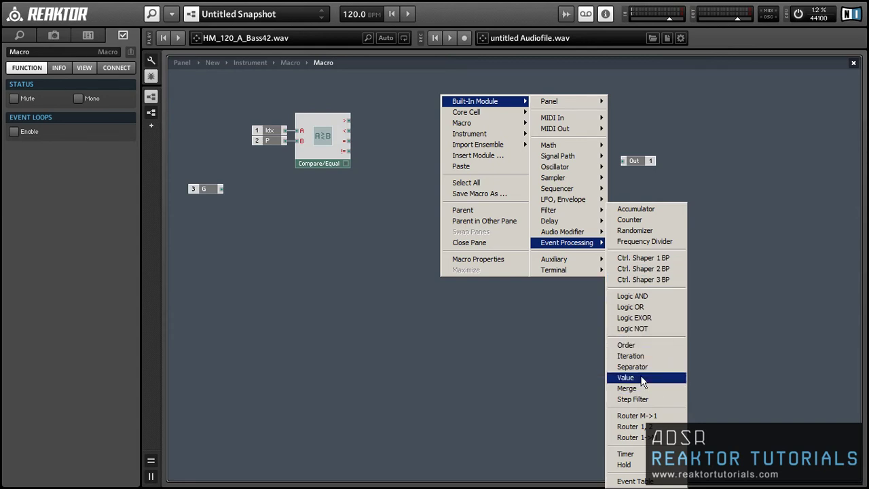
left_click(626, 417)
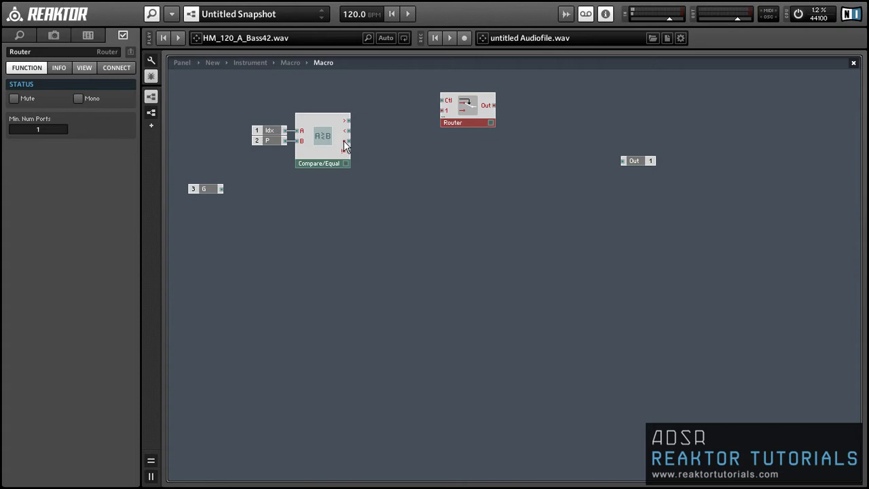
left_click_drag(349, 141, 484, 149)
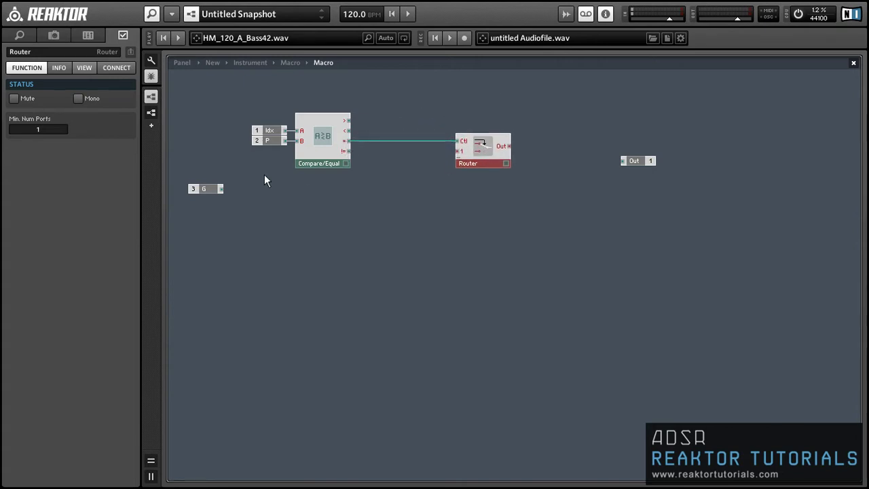
left_click_drag(197, 190, 458, 151)
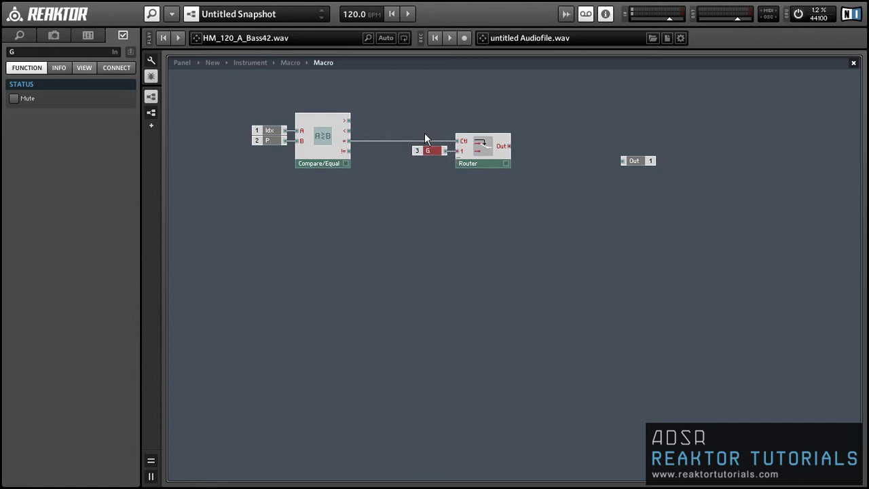
- In the parent structure, insert a Separator taking Gate and feeding its Hi output to the Macro's G
double_click(363, 194)
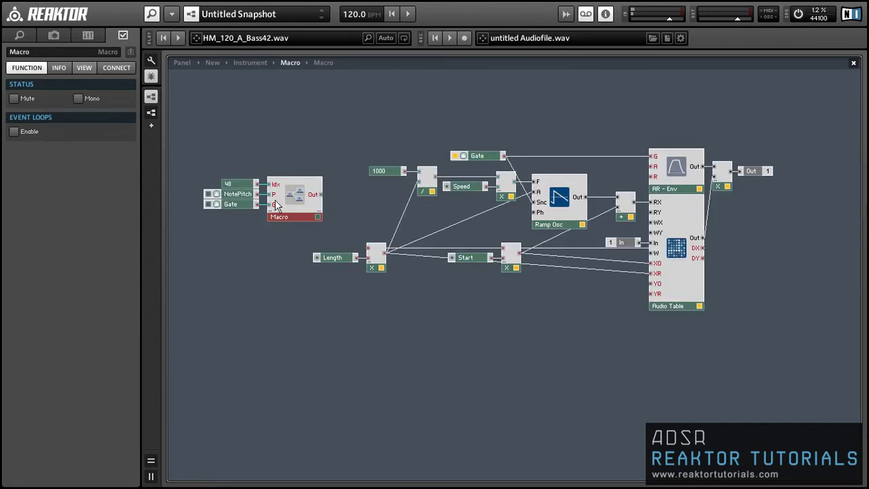
left_click_drag(217, 208, 206, 244)
left_click(257, 292)
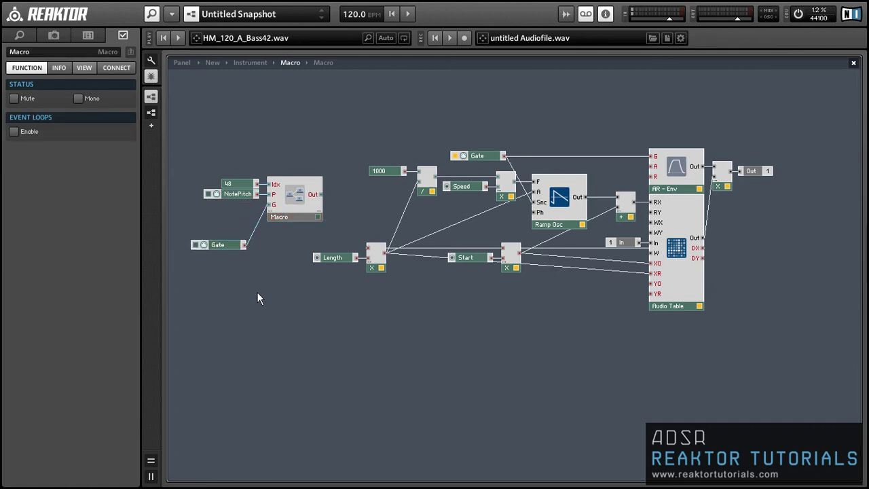
right_click(265, 261)
mouse_move(287, 271)
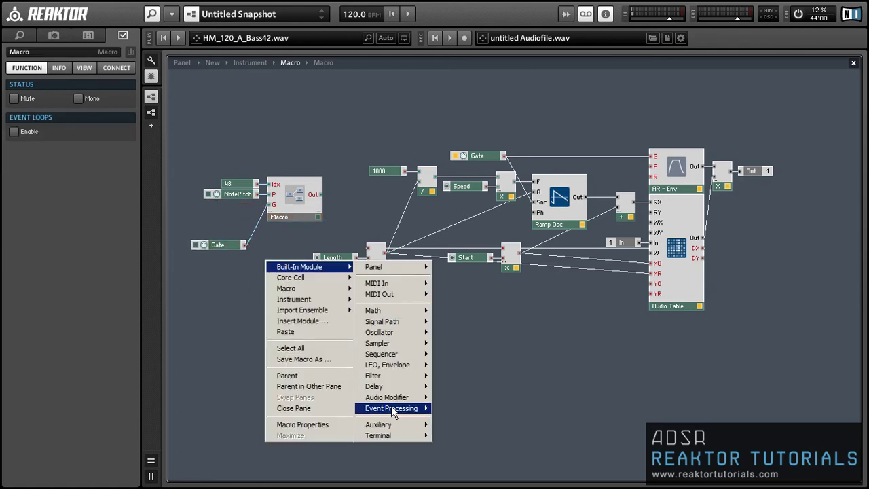
mouse_move(392, 407)
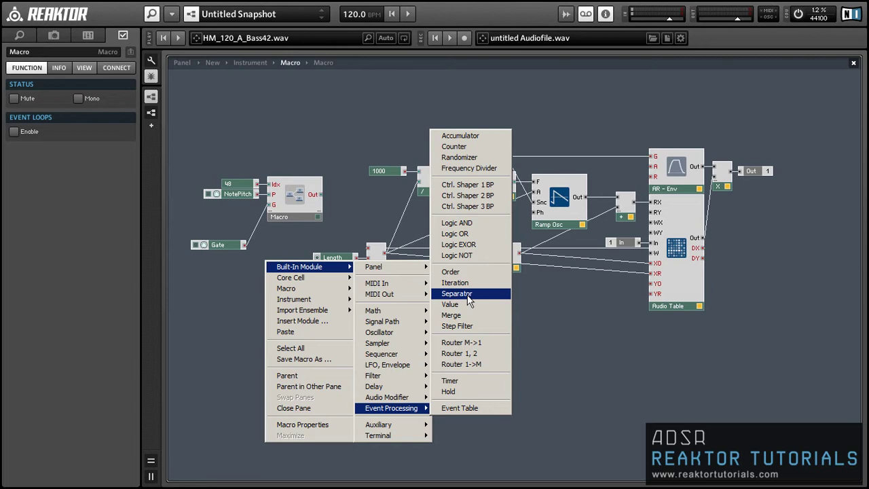
left_click(456, 293)
left_click_drag(244, 245, 279, 257)
left_click(307, 236)
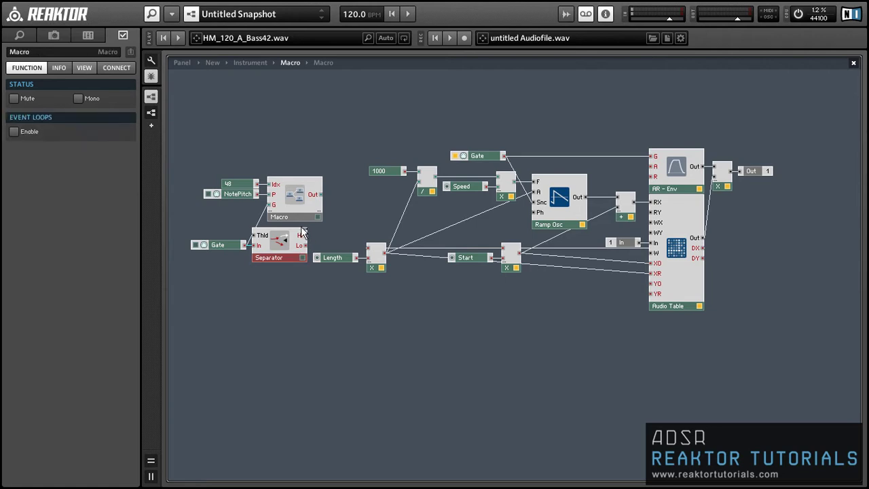
left_click_drag(303, 236, 270, 205)
- Move the Macro below the Length row with Gate and Separator to its left, then enter the Macro
left_click_drag(188, 152, 386, 384)
left_click(237, 323)
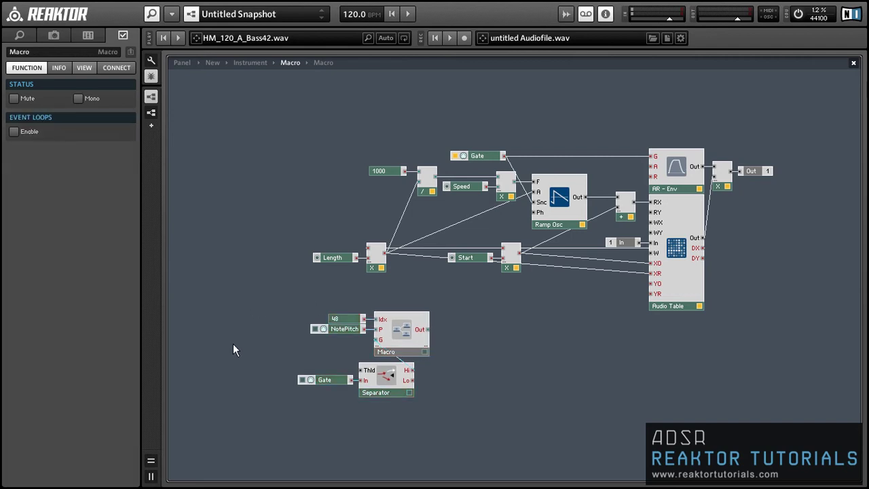
left_click_drag(247, 357, 272, 353)
left_click(273, 372)
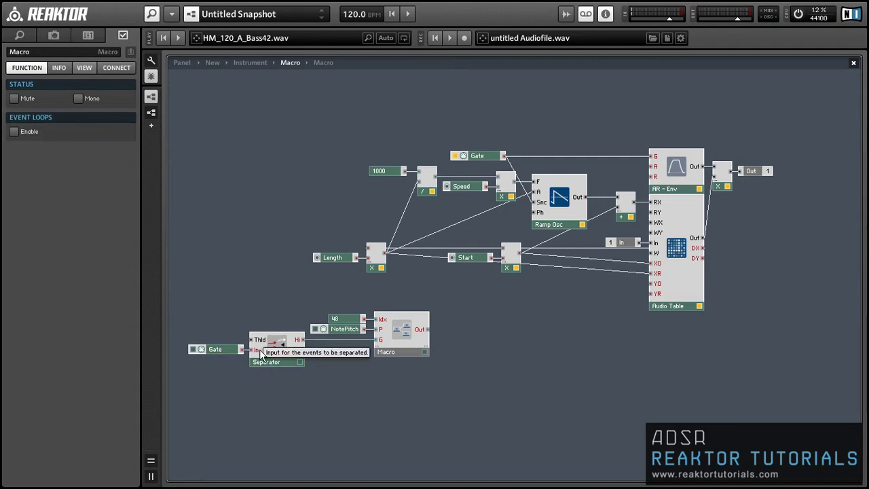
double_click(400, 328)
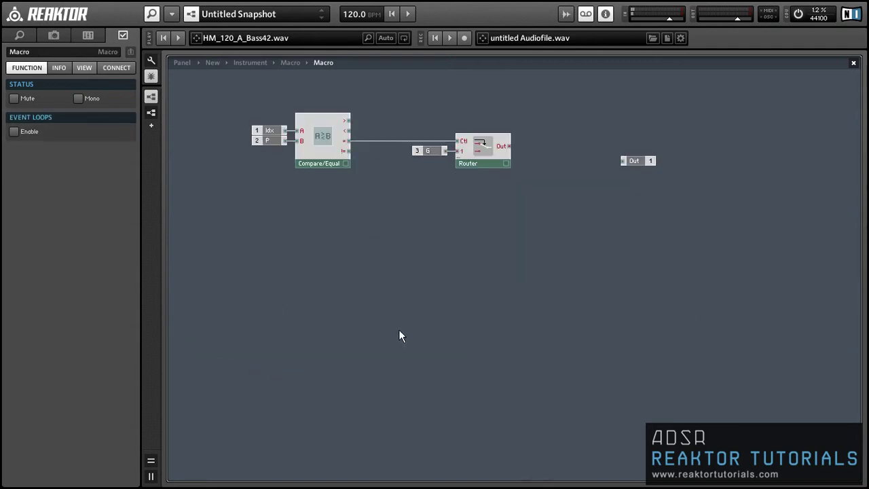
- Paste the Length, Speed and Start controls into the inner Macro and delete the pasted multiply and divide modules
double_click(575, 142)
left_click_drag(468, 280, 309, 189)
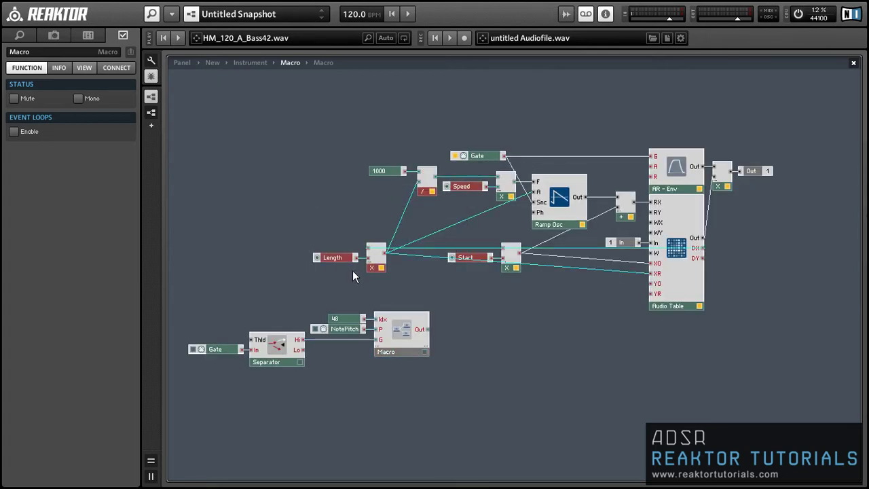
double_click(398, 328)
key("ctrl+v")
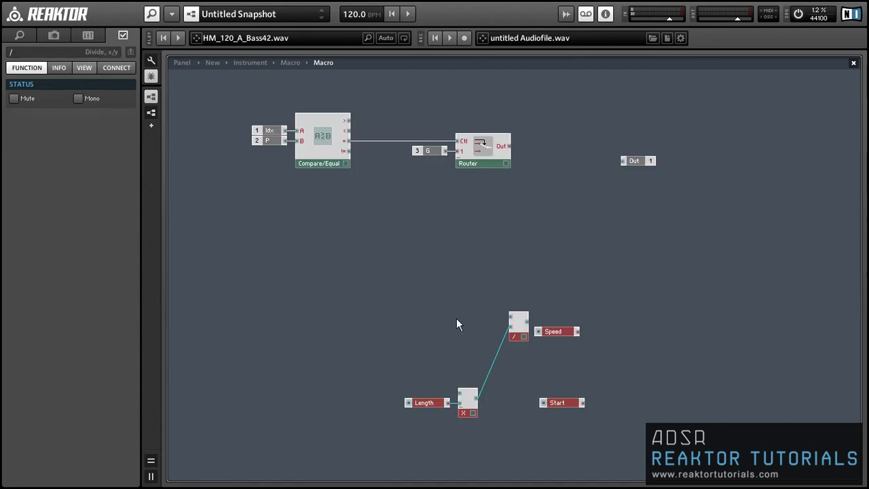
left_click_drag(467, 316, 516, 431)
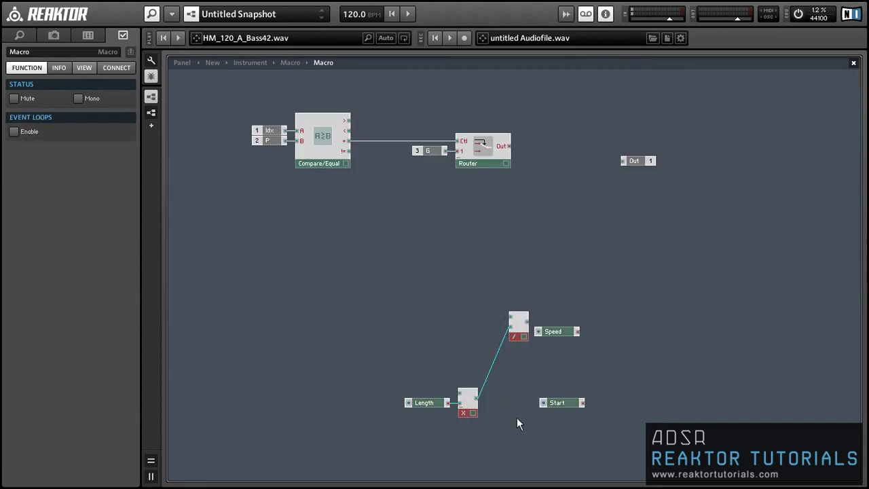
key("Delete")
left_click_drag(416, 402, 521, 401)
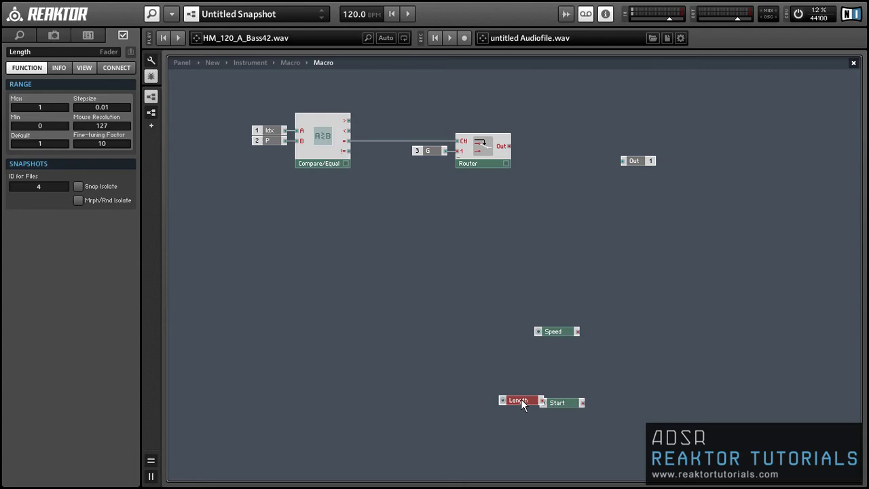
- Add a Value module triggered by the Router, holding Speed for output 1
right_click(603, 220)
mouse_move(745, 368)
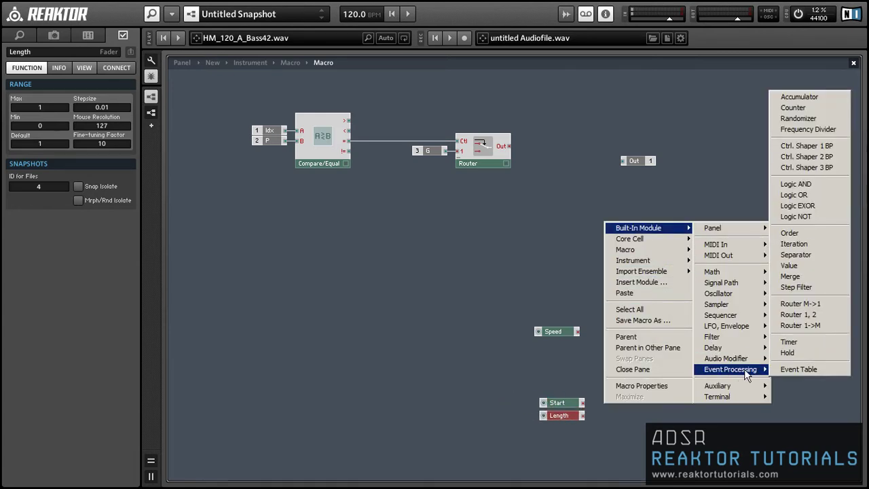
left_click(791, 265)
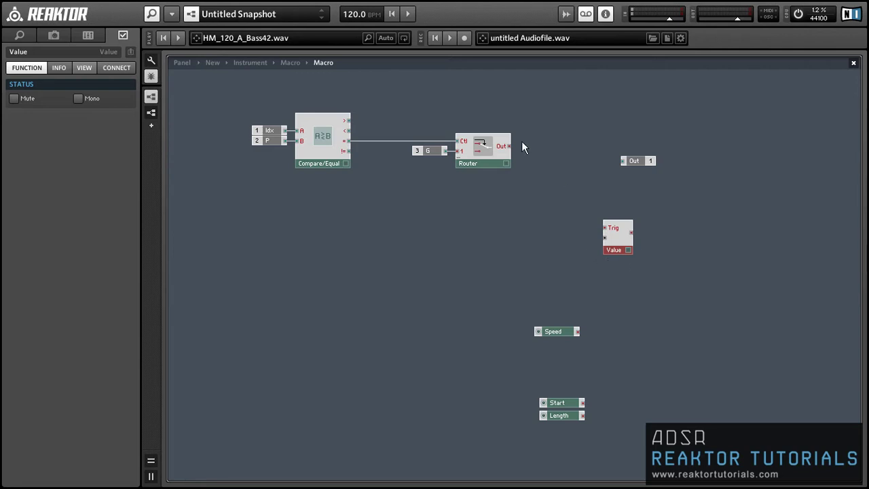
left_click_drag(508, 146, 604, 227)
left_click_drag(569, 331, 542, 214)
left_click(614, 250)
left_click_drag(616, 249, 633, 163)
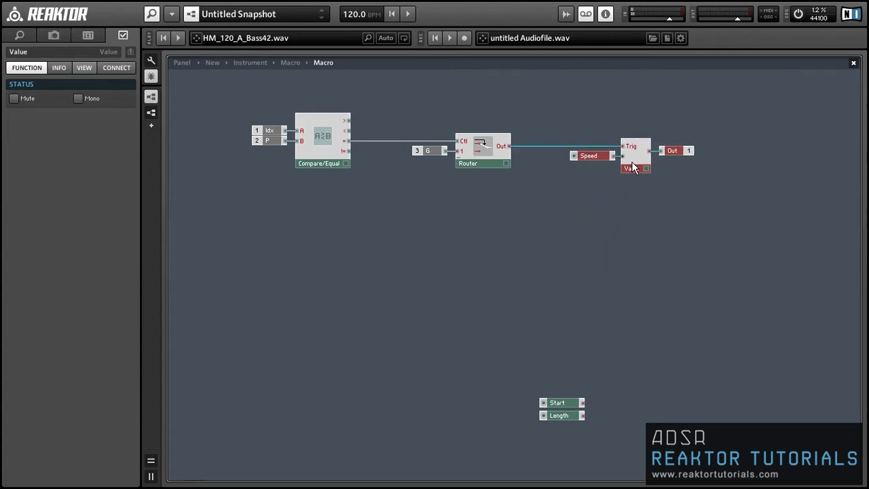
- Duplicate the Value and Out pair twice, feeding Start and Length to outputs 2 and 3
left_click_drag(724, 190, 640, 133)
left_click_drag(632, 167, 632, 199)
left_click_drag(582, 402, 630, 191)
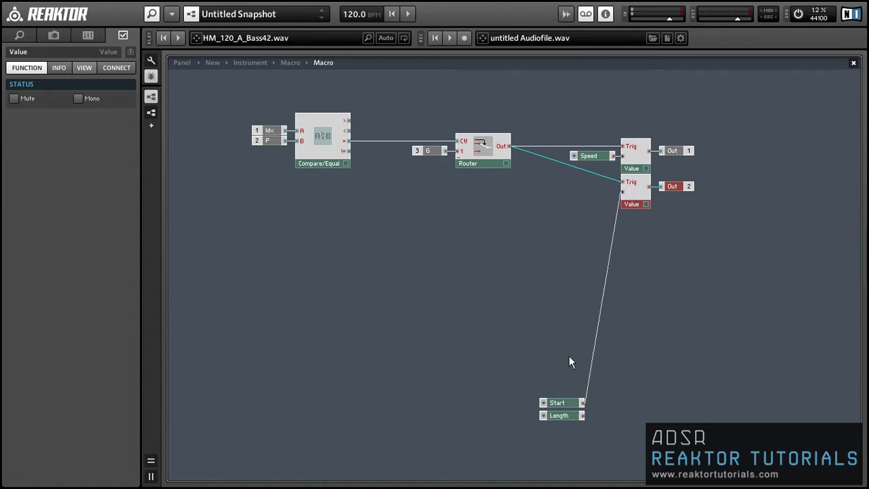
left_click_drag(561, 404, 589, 188)
left_click_drag(690, 203, 640, 231)
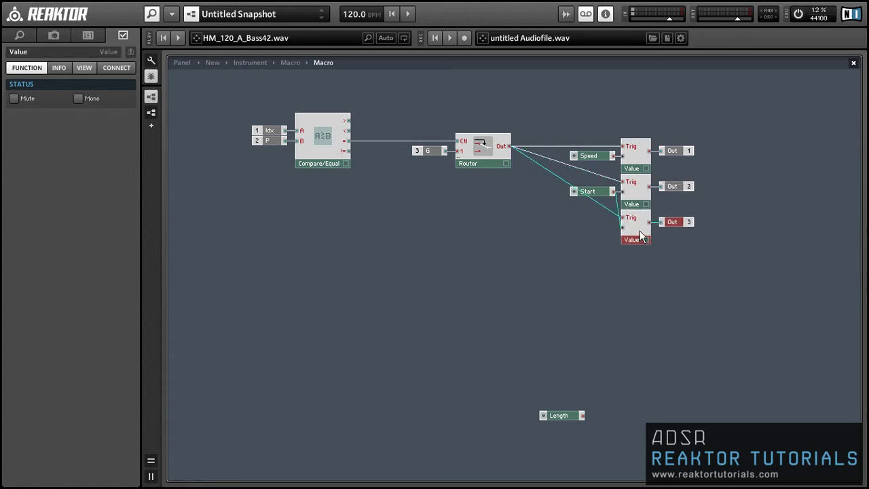
left_click_drag(581, 415, 623, 227)
left_click_drag(559, 423, 578, 325)
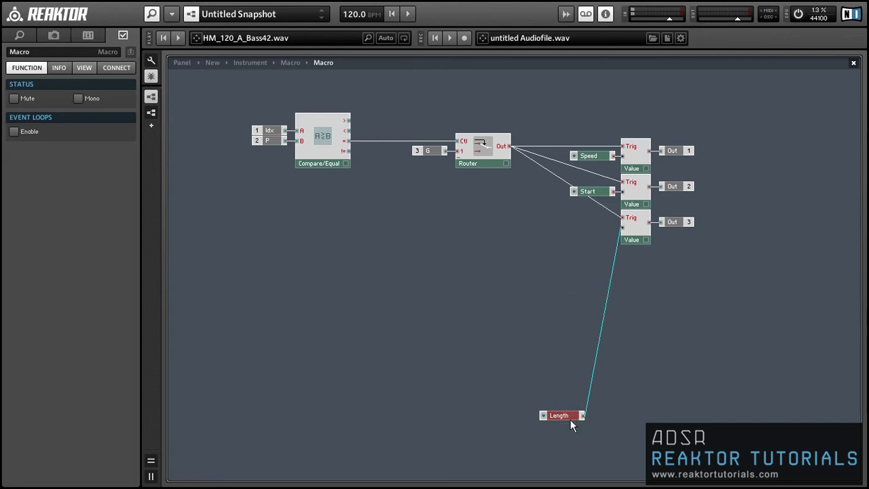
left_click_drag(570, 419, 600, 228)
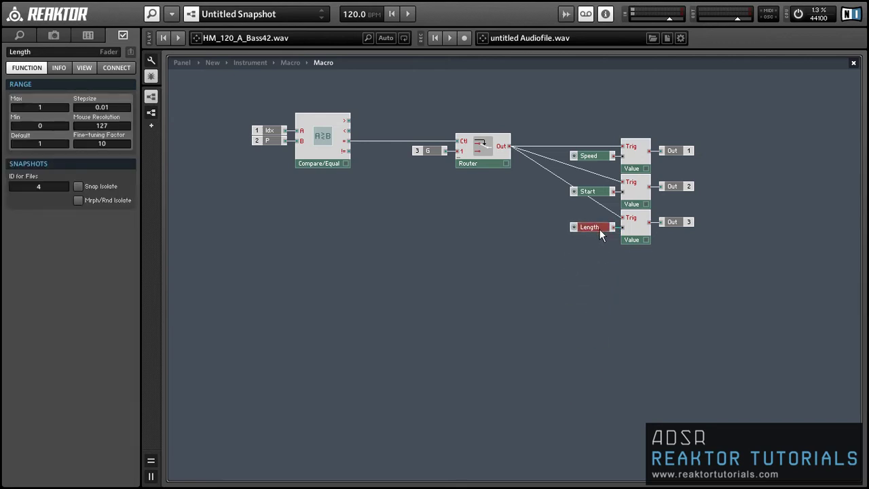
left_click(674, 150)
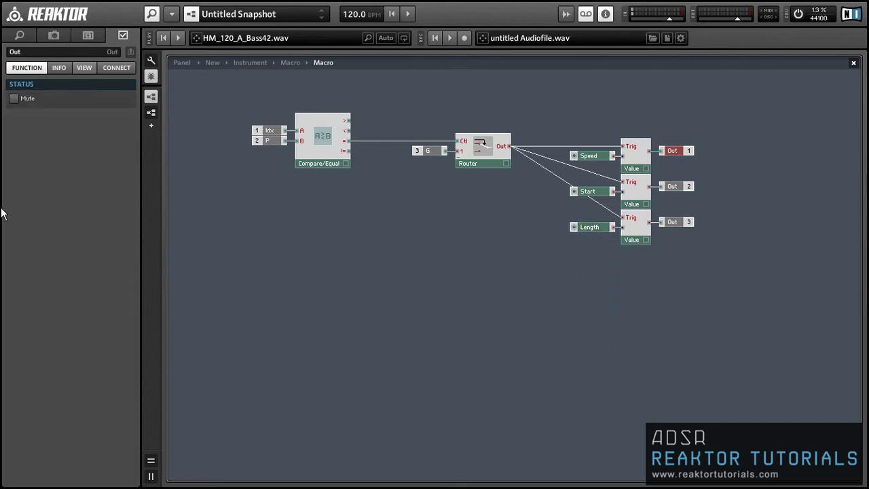
- Name outputs 1, 2 and 3 Sp, St and Len in the Function properties
double_click(20, 52)
type("Sp")
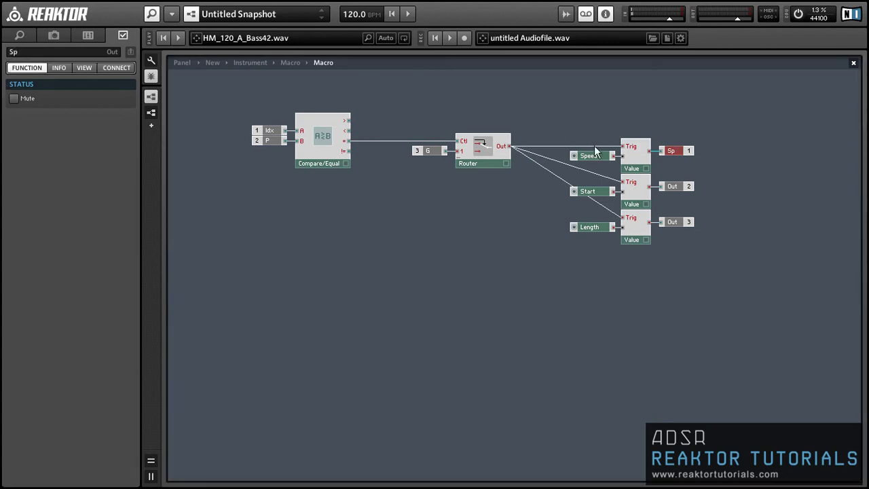
left_click(672, 186)
double_click(21, 52)
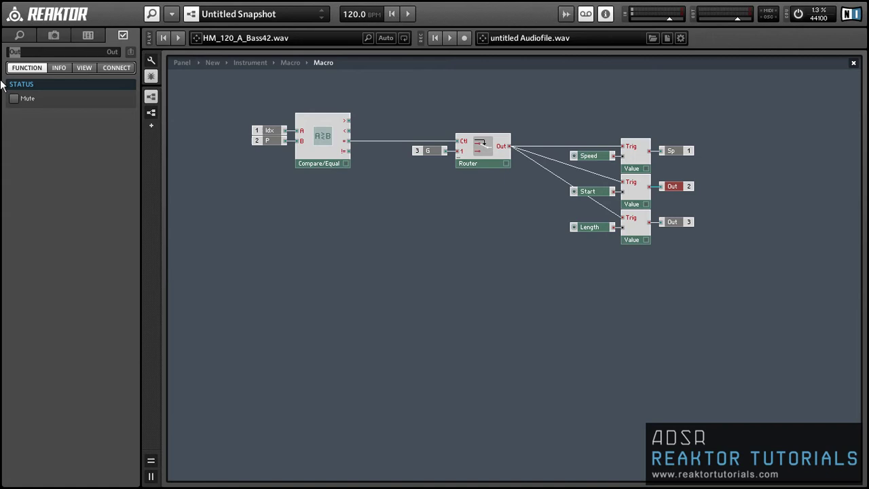
type("St")
key("Return")
left_click(680, 224)
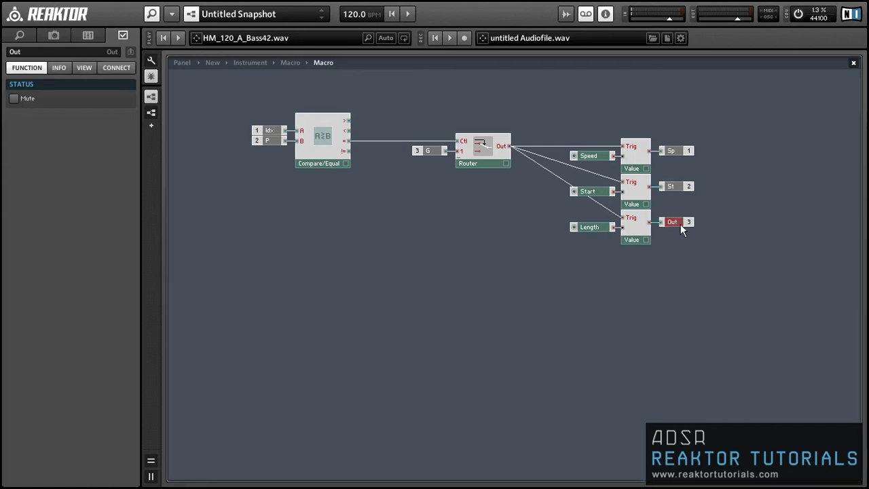
double_click(55, 53)
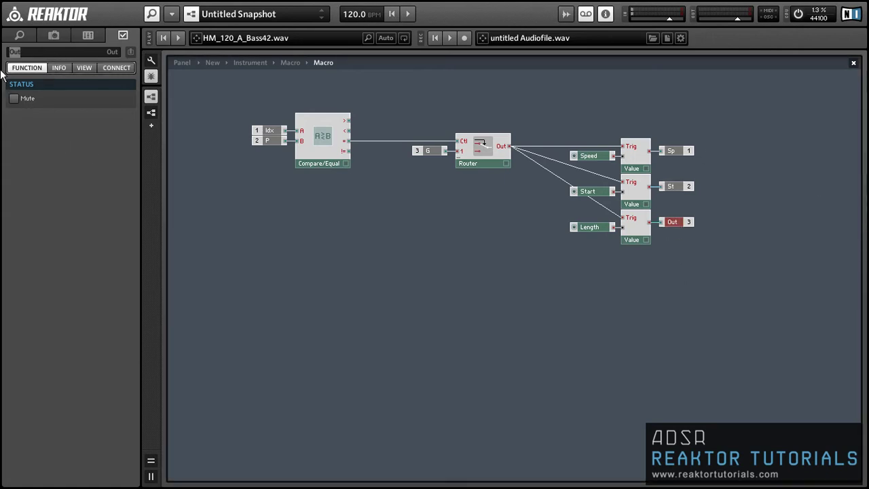
type("Len")
- Return to the parent structure and check the Speed, Start and Length controls
left_click_drag(231, 93, 326, 144)
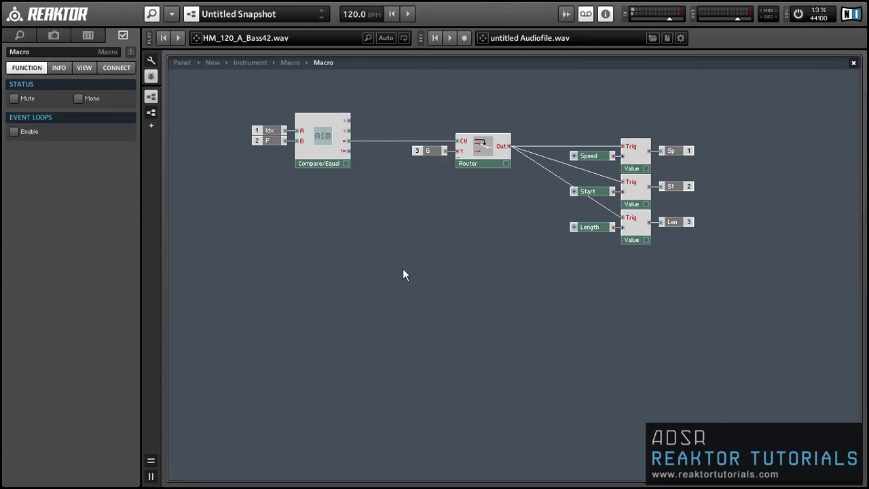
double_click(421, 272)
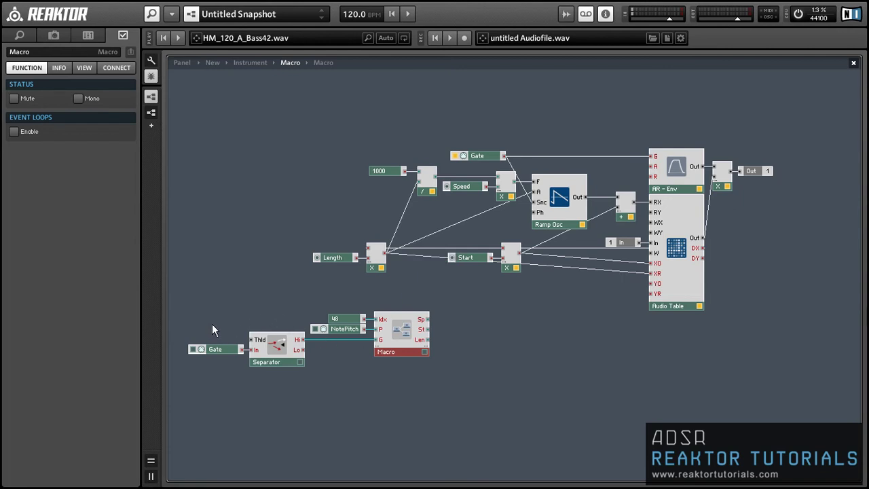
left_click(465, 186)
left_click(462, 258)
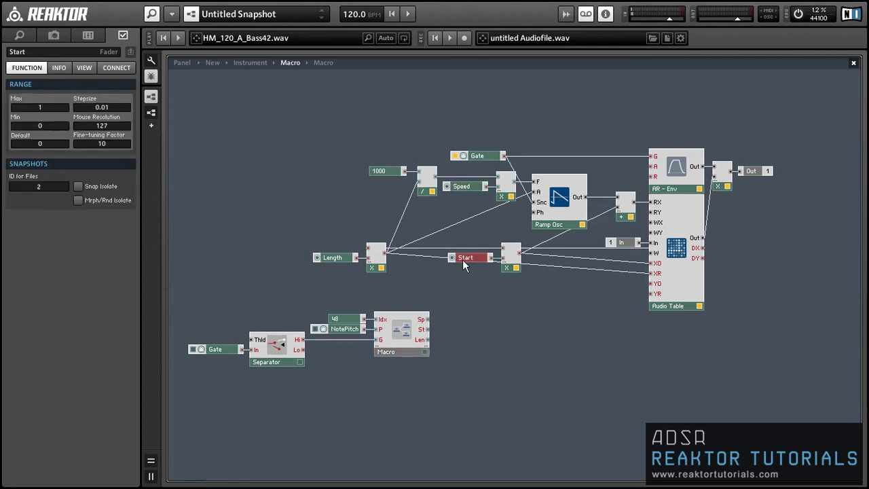
left_click(334, 259)
left_click(433, 331)
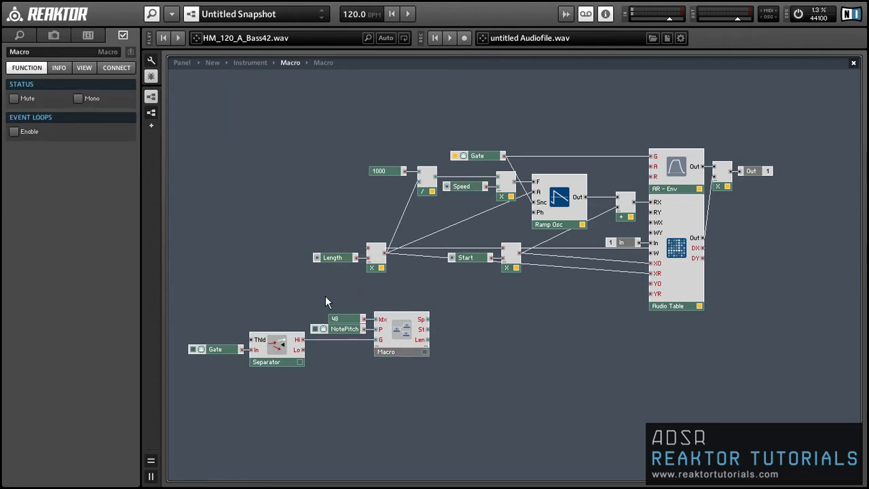
- Duplicate the Macro with its 48 constant and set the copy's constant to 49
left_click_drag(340, 301, 390, 371)
left_click(355, 404)
left_click(354, 367)
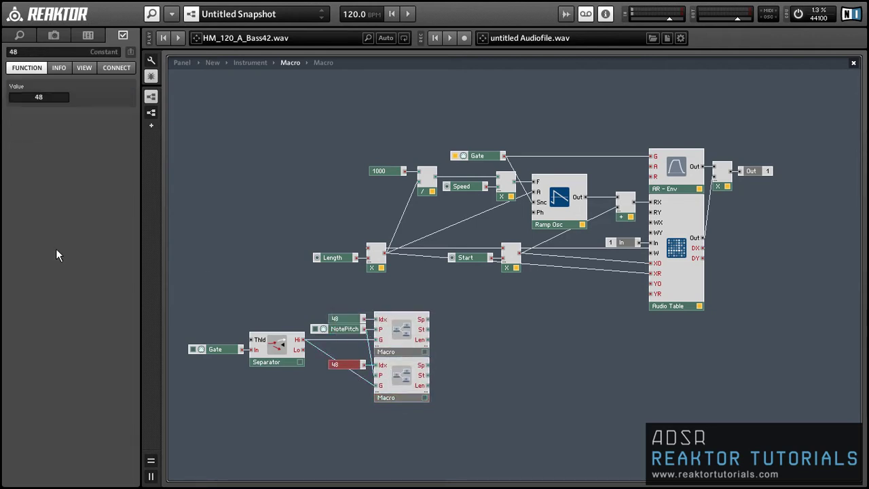
left_click(42, 96)
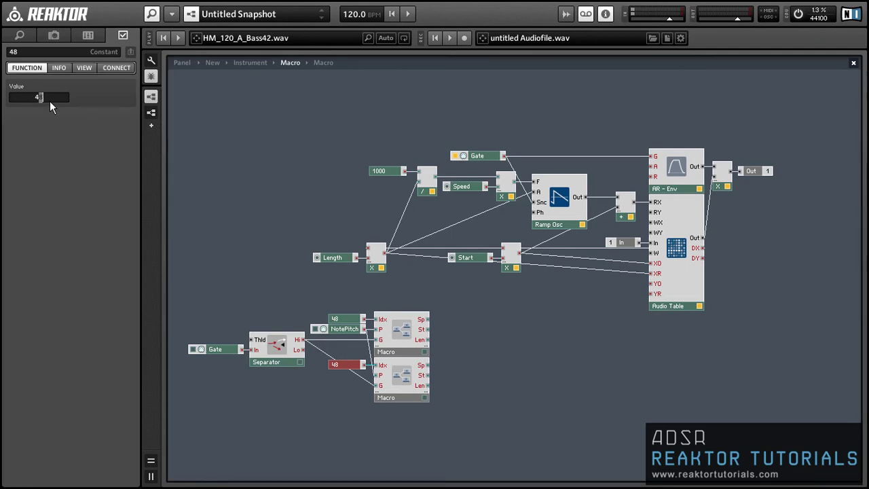
type("9")
left_click(299, 232)
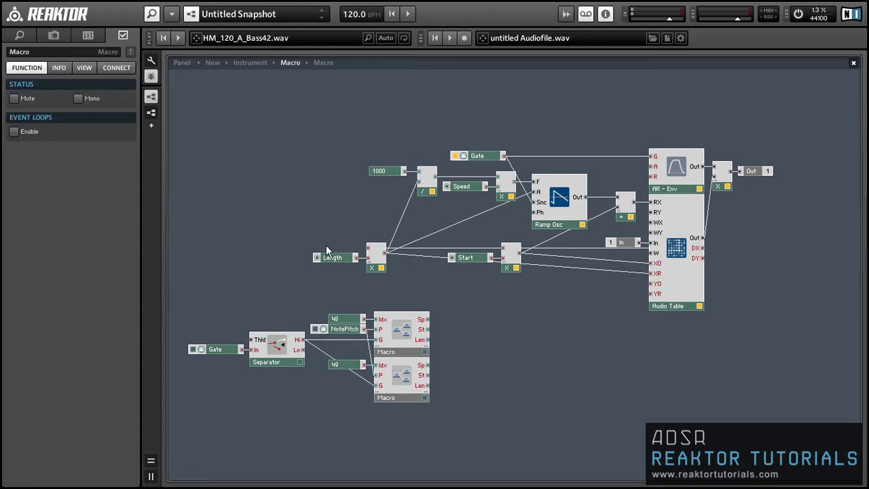
- Add Merge modules joining the two Macros' matching Sp, St and Len outputs
right_click(540, 324)
type("me")
key("Return")
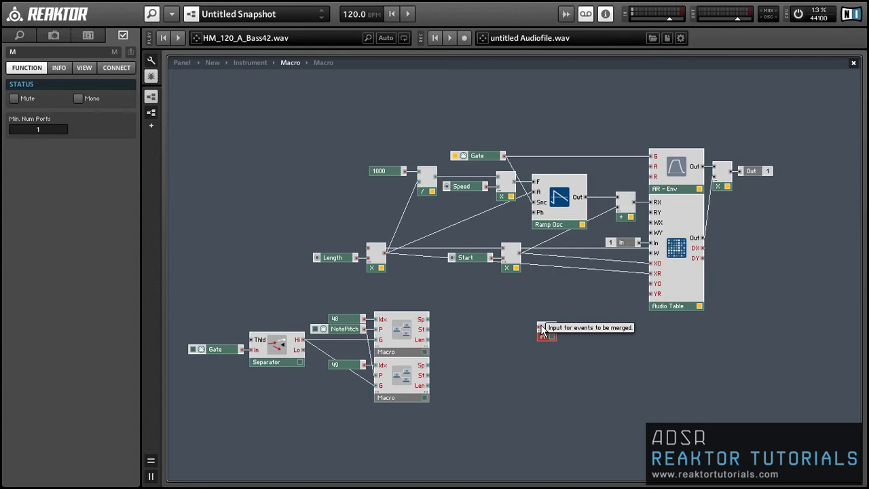
left_click_drag(541, 328, 426, 319)
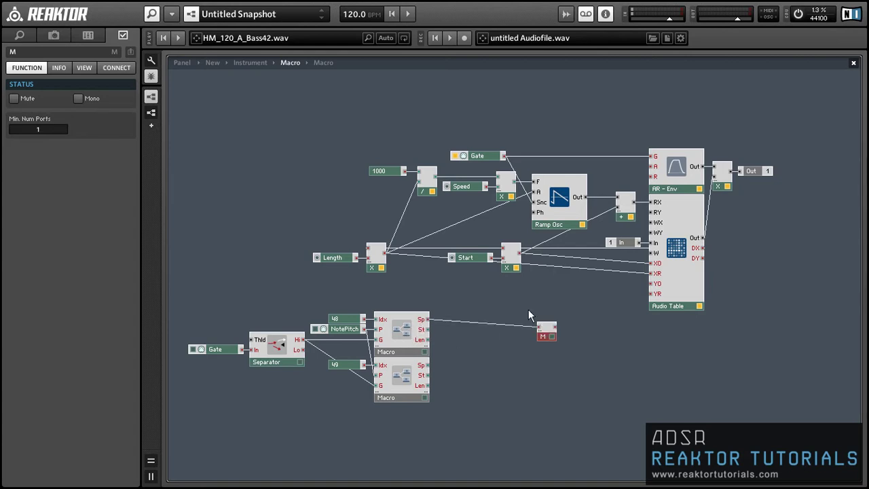
left_click_drag(548, 336, 488, 326)
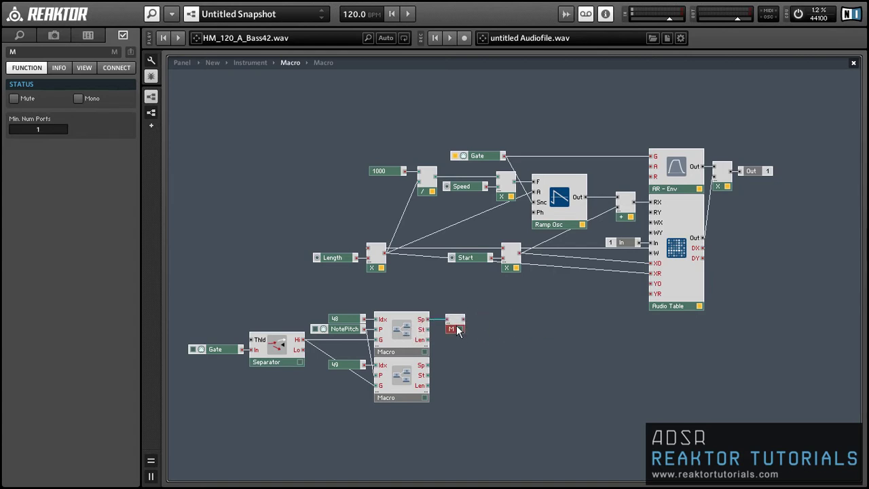
left_click_drag(422, 367, 482, 341)
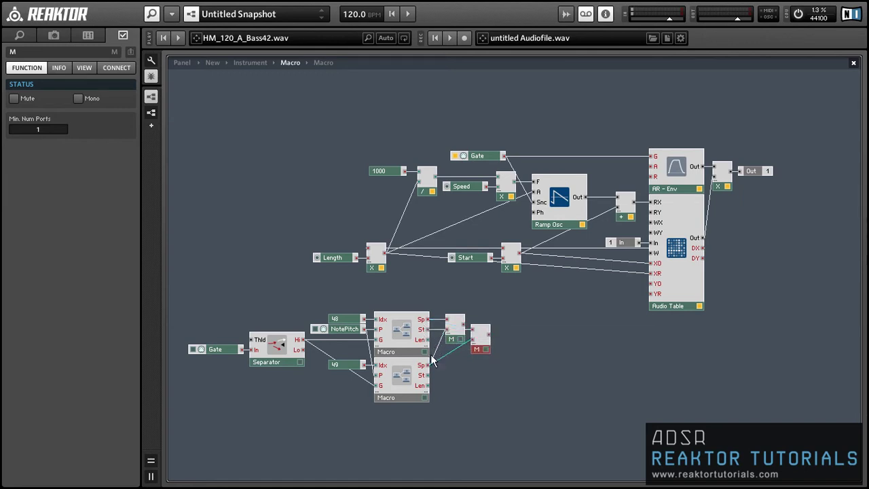
left_click_drag(425, 376, 510, 353)
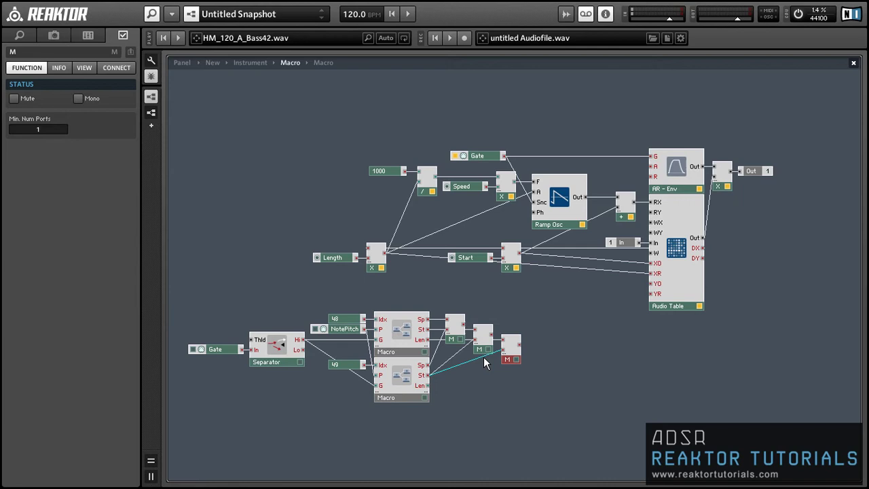
left_click_drag(428, 387, 508, 360)
left_click_drag(519, 378, 476, 346)
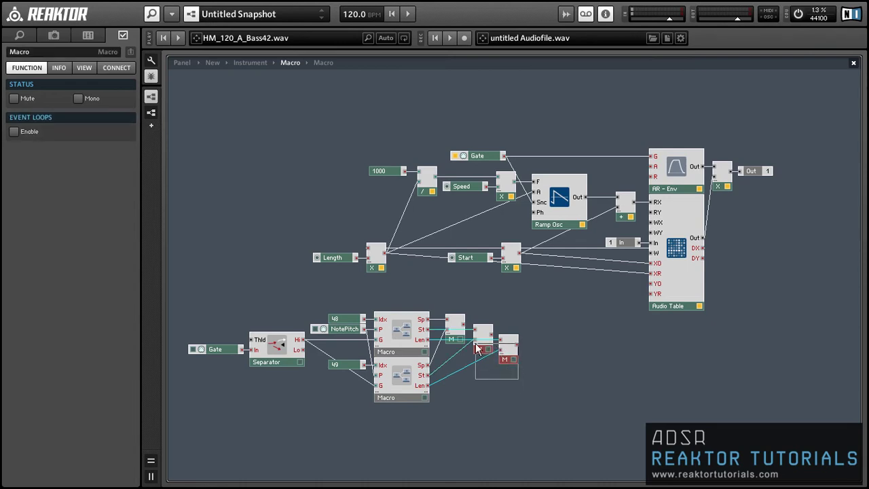
- Wire the three Merge outputs into the Speed, Start and Length multipliers
double_click(509, 369)
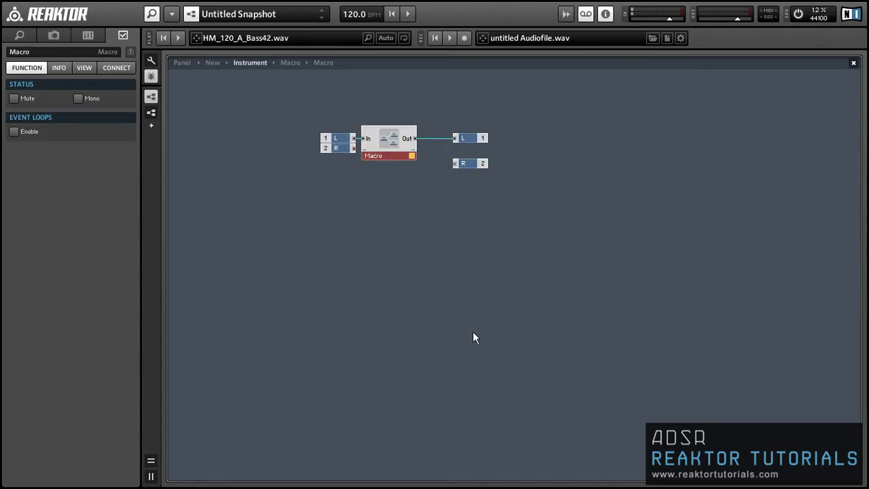
double_click(391, 152)
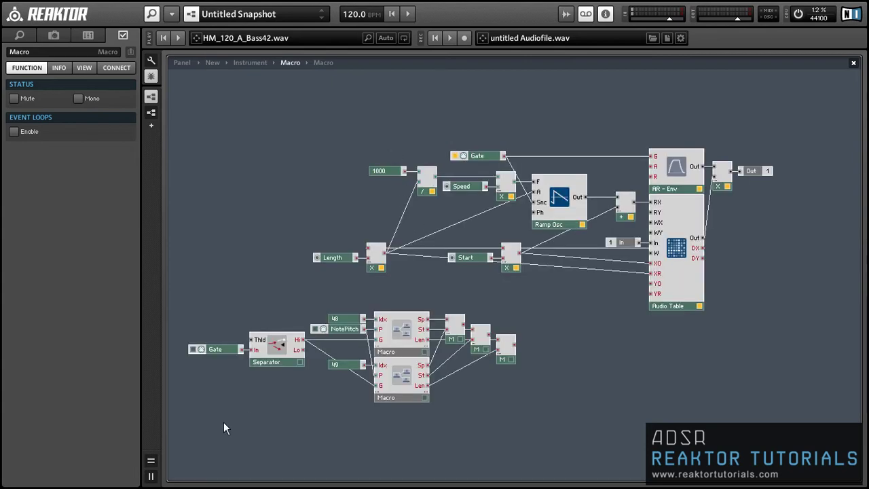
left_click_drag(188, 302, 513, 423)
left_click_drag(464, 328, 499, 188)
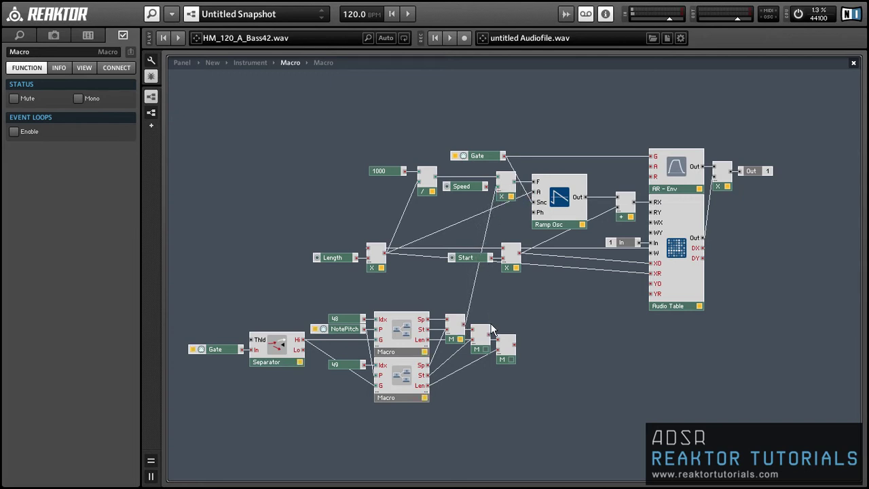
left_click_drag(490, 340, 502, 258)
left_click_drag(515, 341, 372, 266)
- Delete the old Speed, Start and Length knobs and view the instrument panel
left_click_drag(464, 214, 465, 186)
key("Delete")
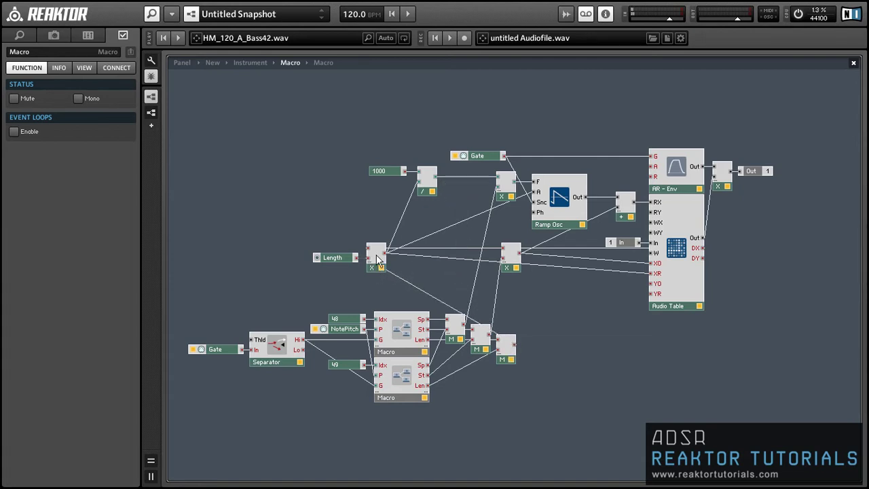
left_click(340, 255)
key("Delete")
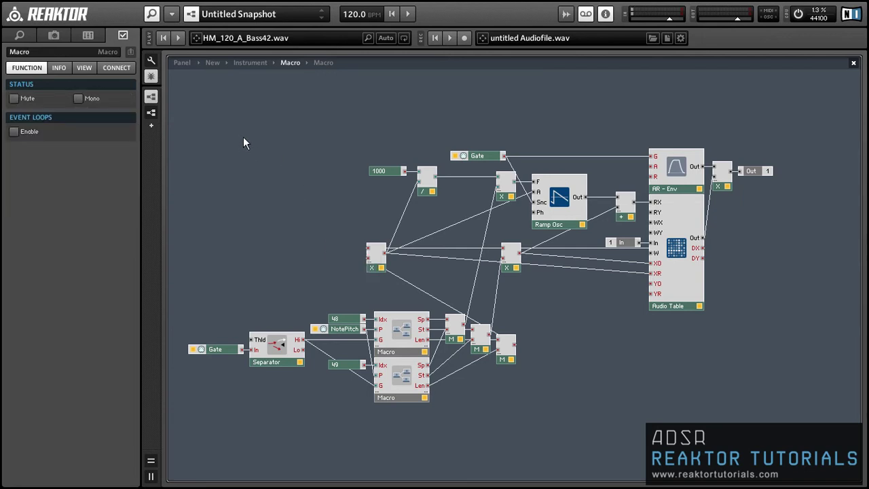
left_click(191, 63)
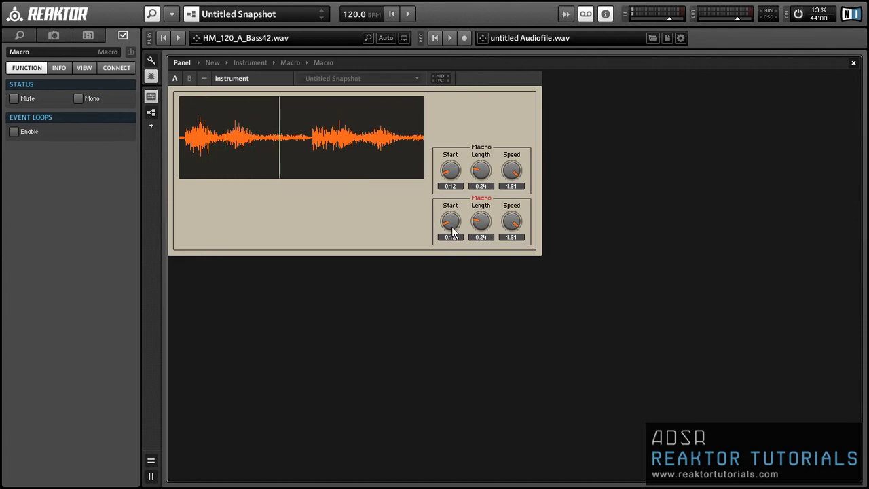
- Turn the knobs to set the lower group to Start 0.58, Speed 1 and the upper to Start 0.15, Length 0.68
left_click_drag(451, 224, 480, 207)
left_click(513, 221, "ctrl")
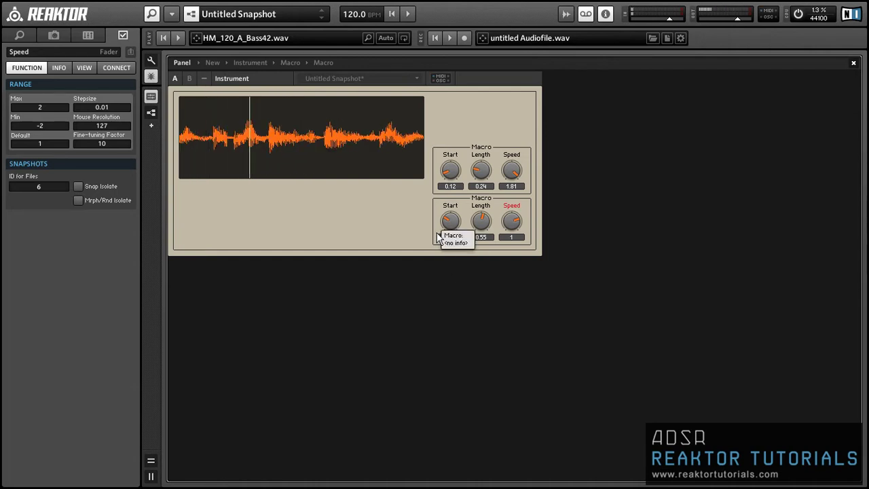
left_click(448, 138)
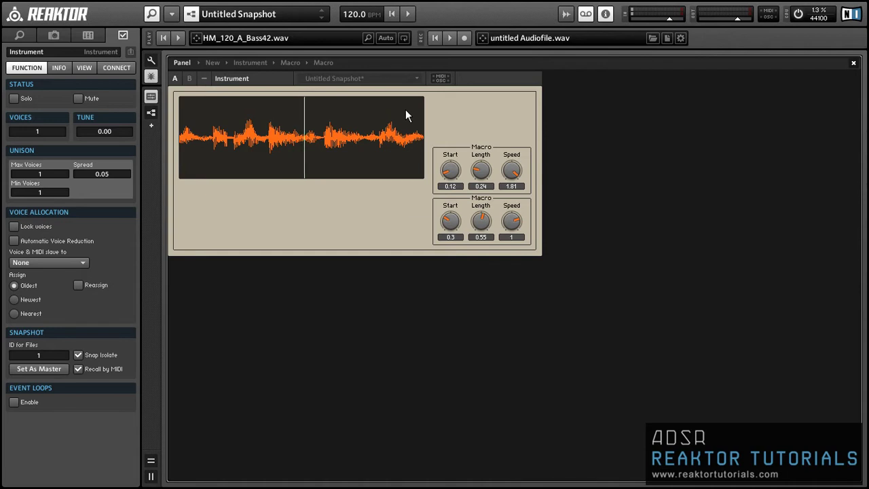
left_click(452, 148)
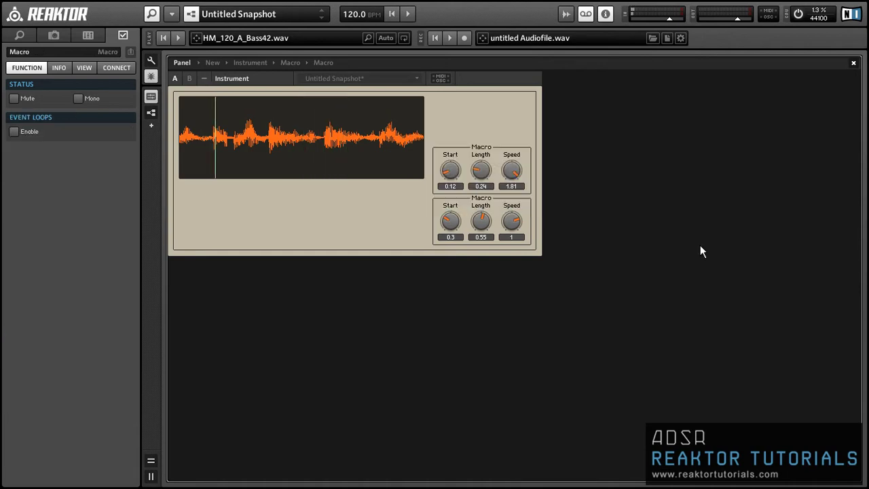
left_click_drag(450, 169, 483, 137)
left_click_drag(443, 175, 443, 182)
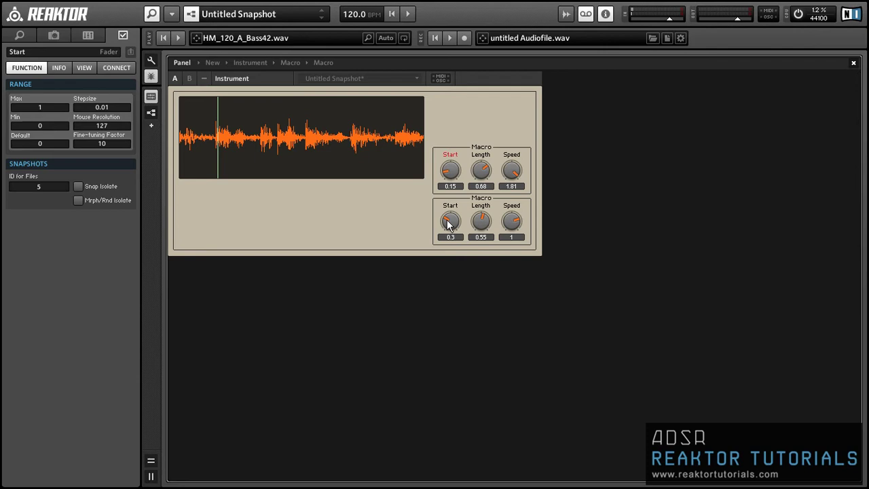
left_click_drag(444, 240, 514, 239)
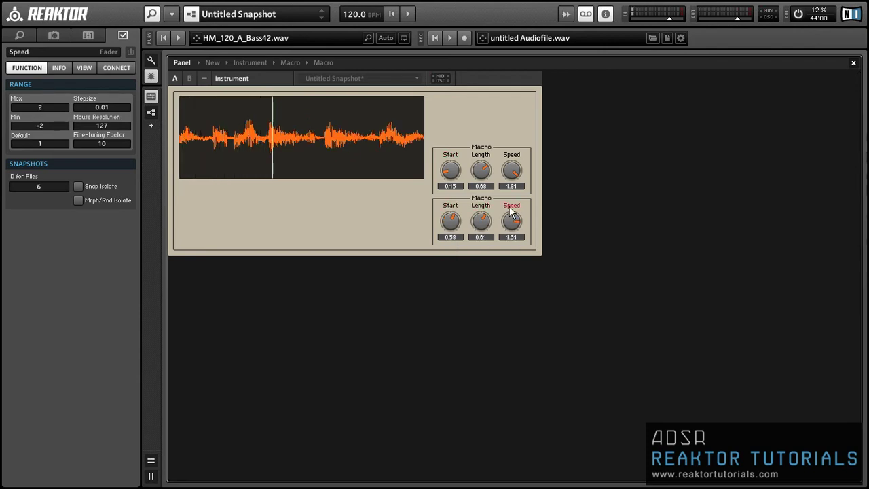
- Insert a new empty 1-in/1-out Macro inside the sampler Macro's structure
left_click(480, 221)
double_click(481, 112)
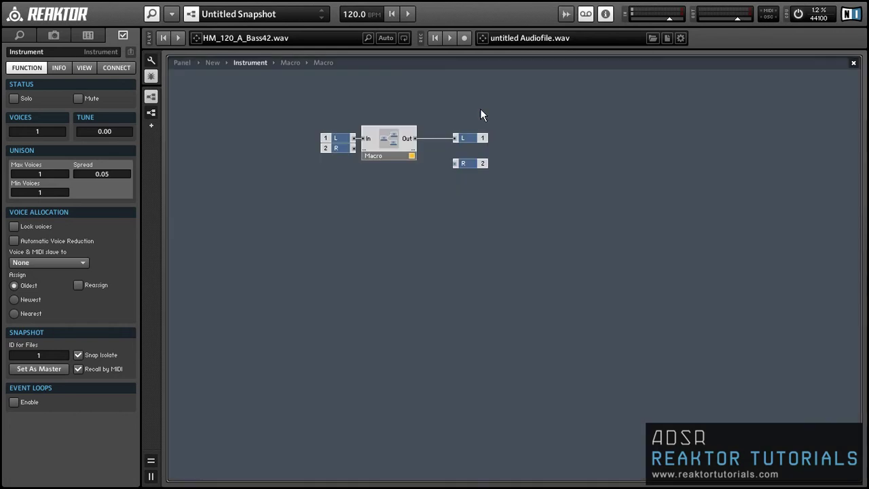
double_click(397, 140)
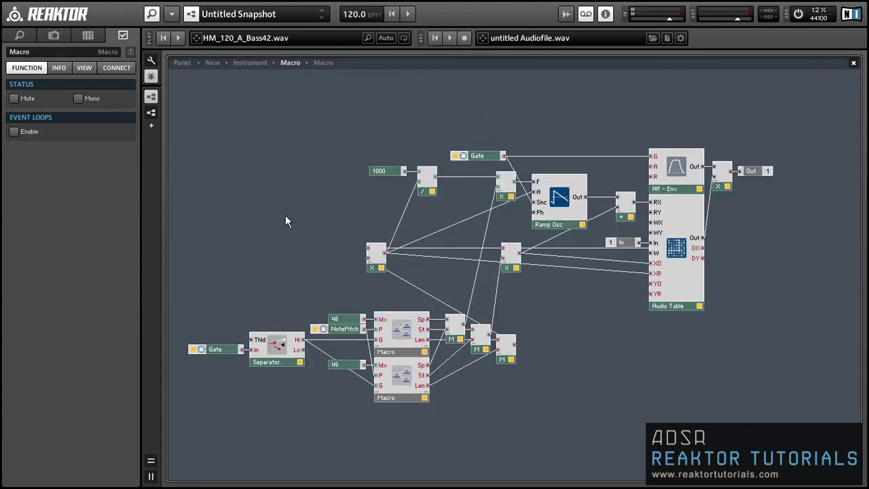
right_click(251, 158)
mouse_move(275, 174)
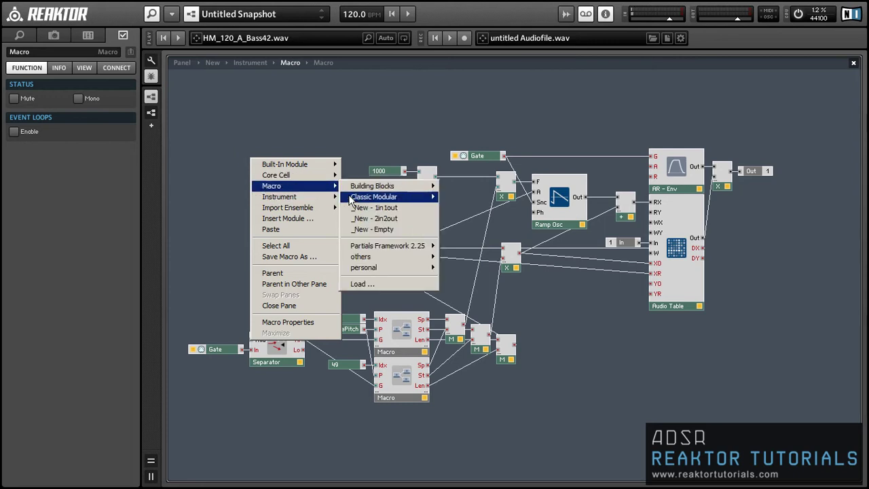
left_click(360, 209)
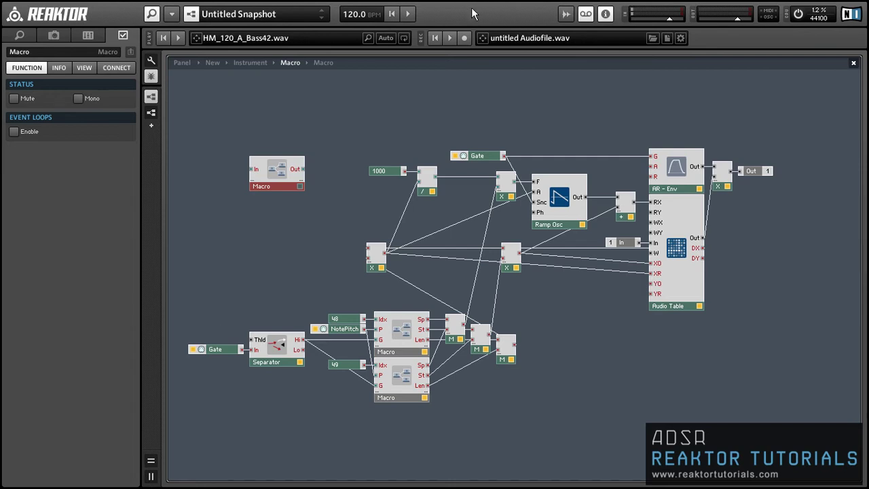
- Cut out the Gate, Separator, both control Macros and the three Merge modules
left_click(215, 321)
left_click_drag(214, 314, 519, 406)
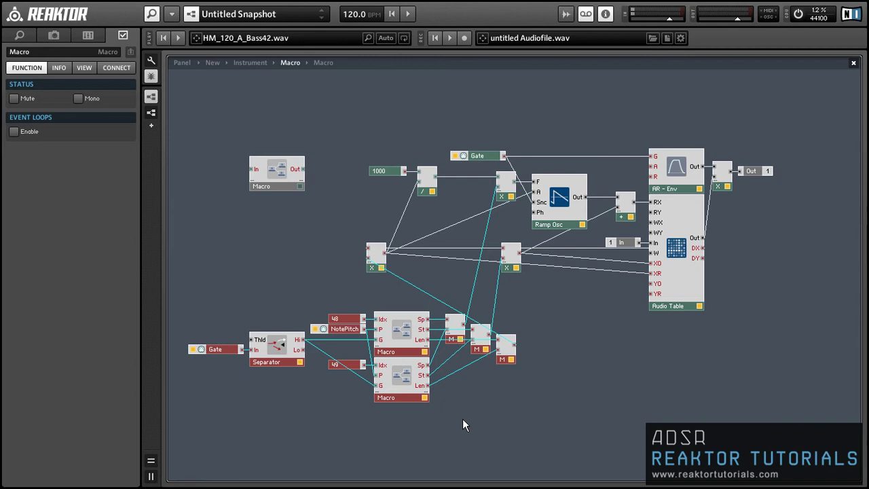
key("Delete")
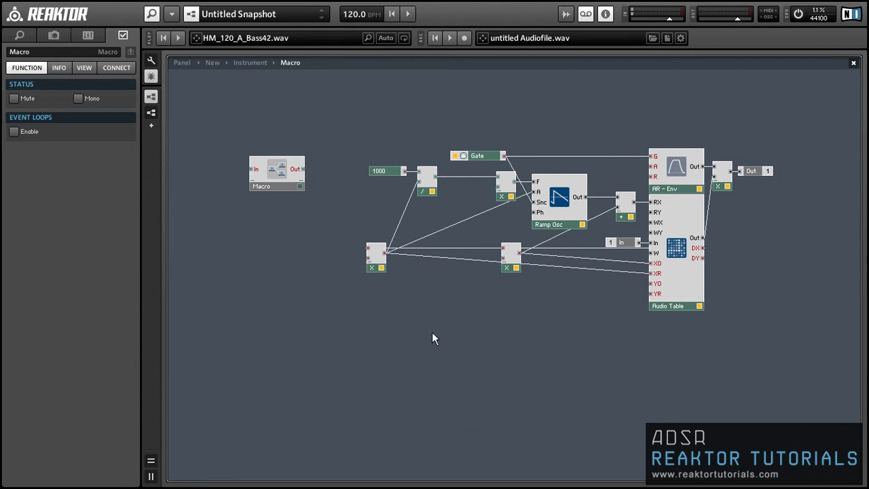
- Paste the cut modules into the new Macro, delete its In port, and wire the top Merge to Out
double_click(270, 181)
key("ctrl+v")
left_click_drag(390, 161, 446, 206)
left_click(193, 164)
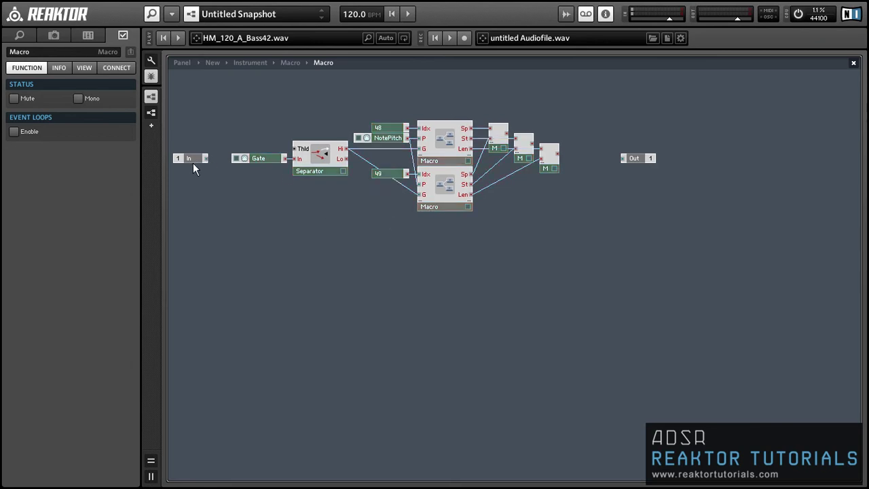
left_click(189, 161)
key("Delete")
left_click_drag(506, 133, 651, 132)
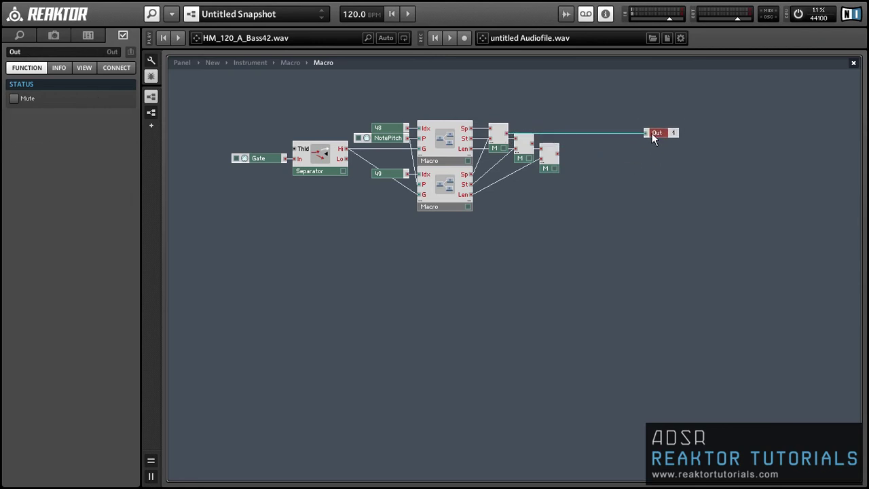
- Name the output Sp, then add St and Len outputs fed by the middle and third Merges
left_click(47, 51)
type("Sp")
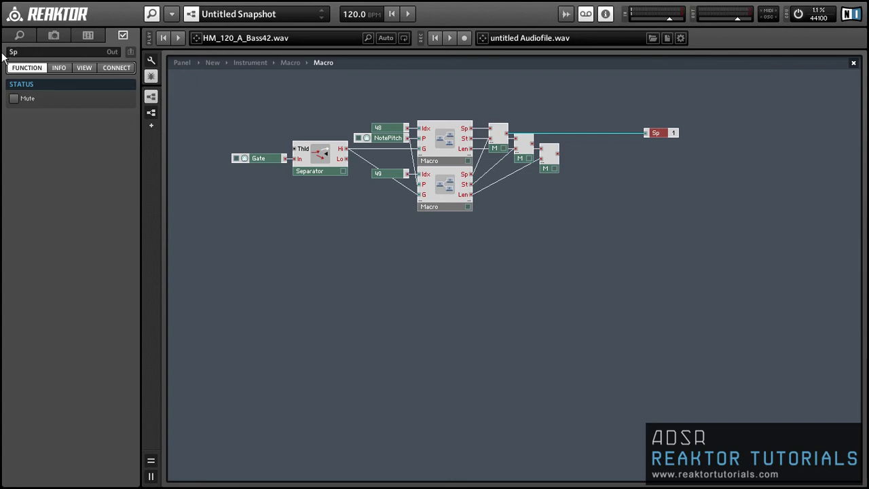
left_click_drag(657, 131, 666, 140)
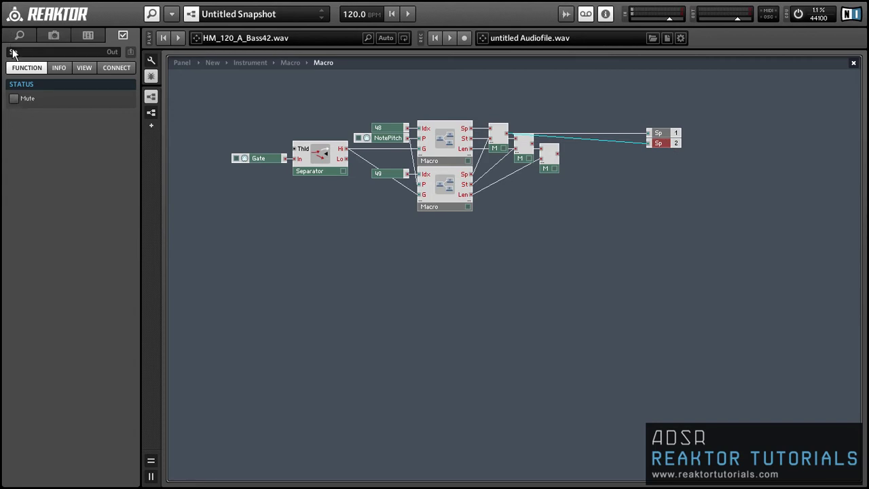
left_click(15, 53)
type("St")
left_click(661, 153)
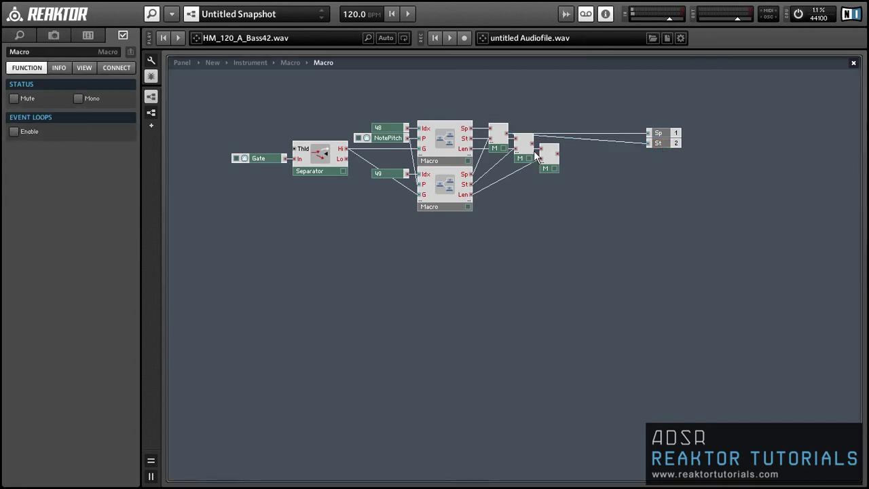
left_click_drag(531, 149, 665, 152)
left_click(635, 140)
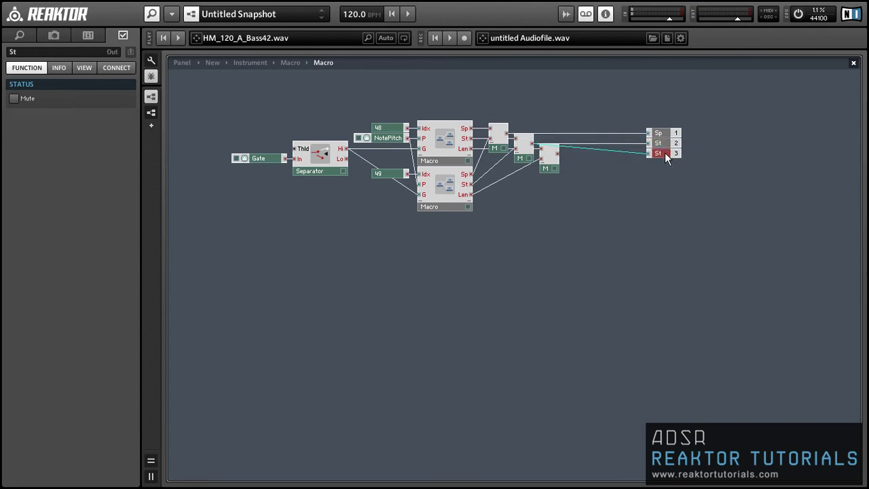
left_click_drag(558, 154, 651, 154)
left_click(26, 52)
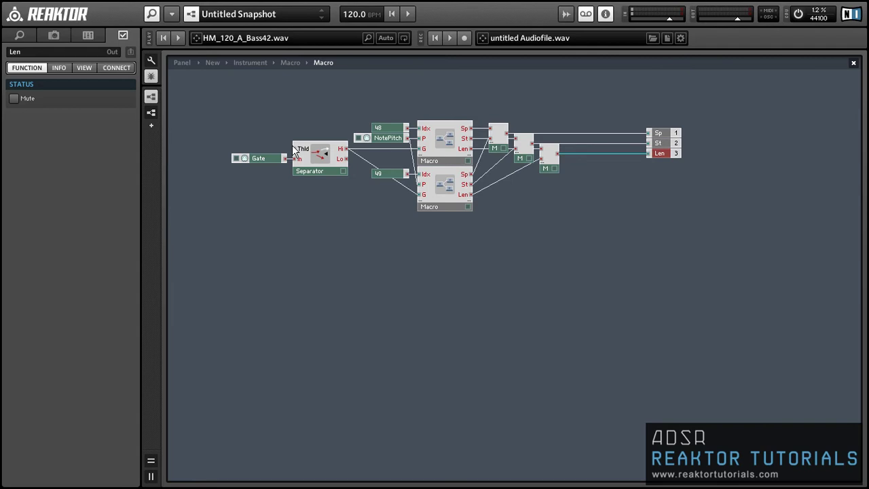
- Wire the macro's Sp, St and Len outputs into the sampler's multiply modules
double_click(517, 225)
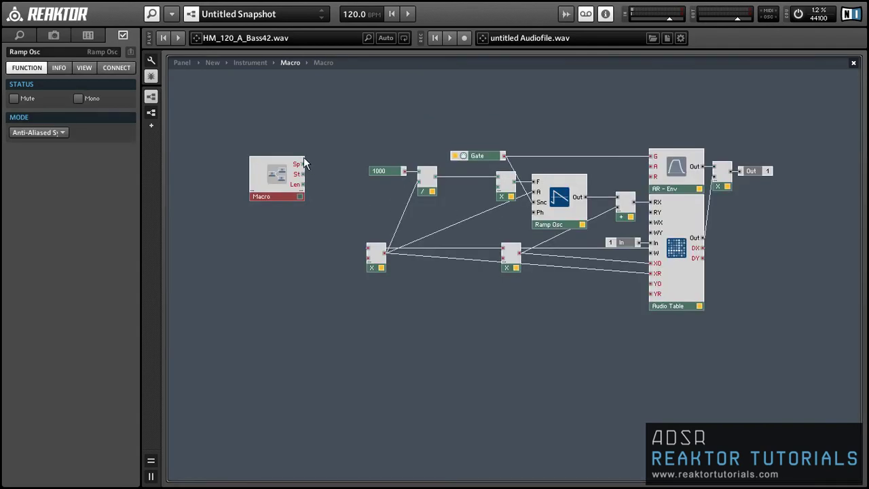
left_click_drag(304, 163, 501, 182)
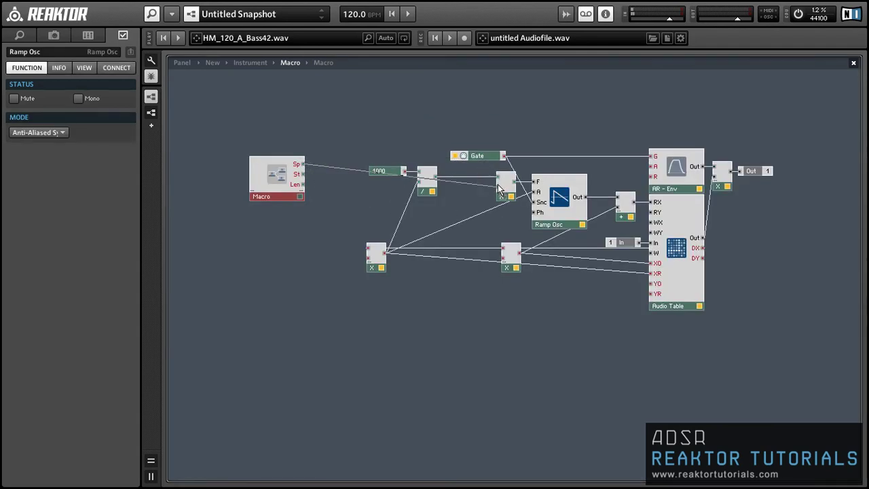
left_click_drag(304, 173, 503, 259)
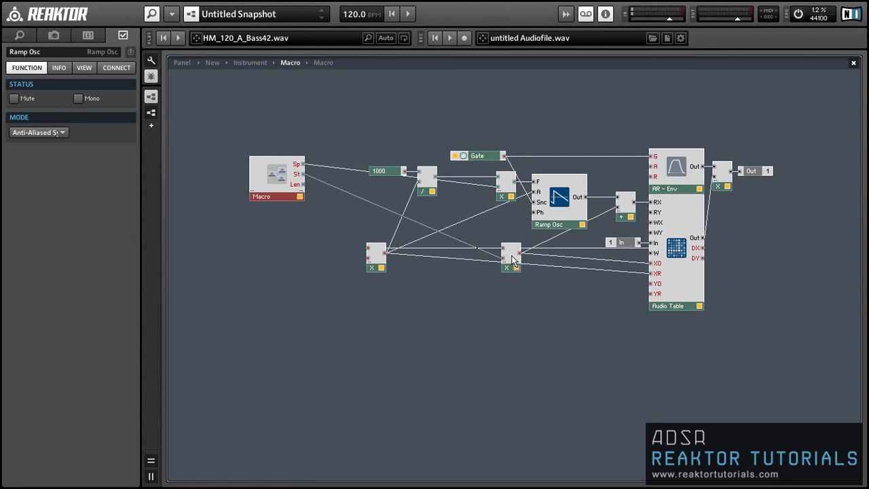
left_click_drag(302, 185, 369, 252)
left_click(277, 195)
left_click_drag(277, 194, 311, 208)
left_click(300, 232)
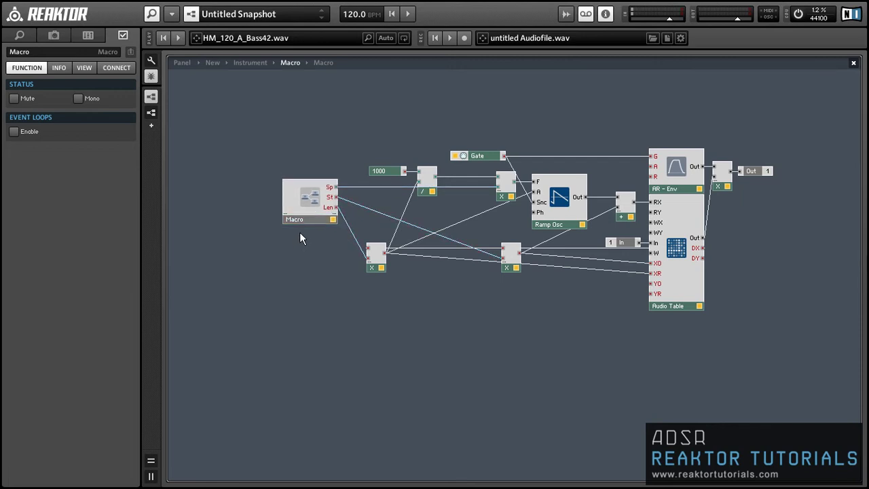
- Inside the control macro, delete the duplicate lower macro and its 49 constant
double_click(300, 198)
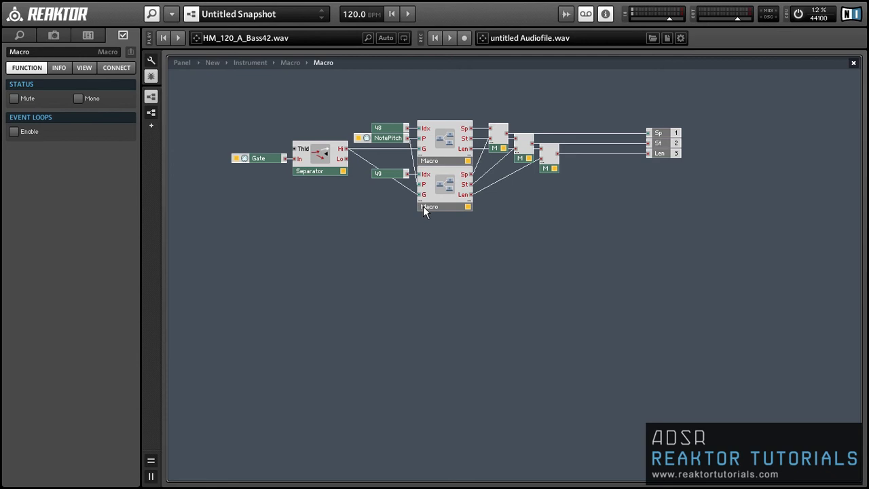
left_click(462, 199)
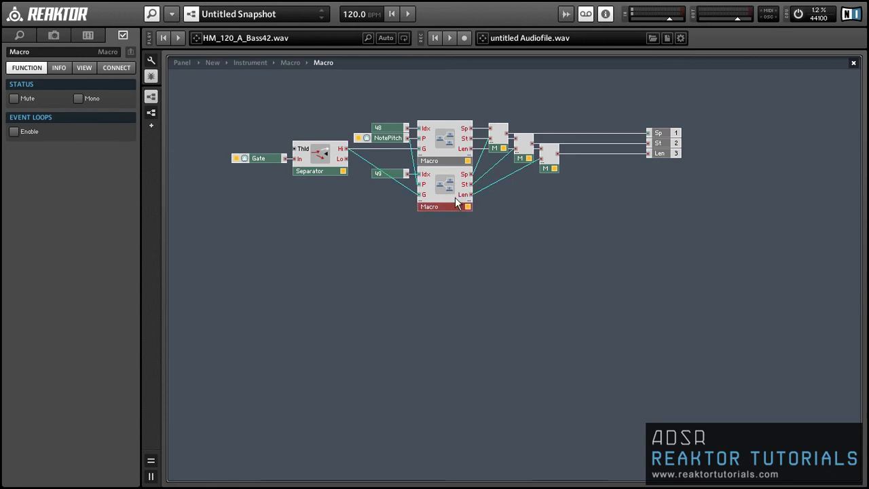
left_click(455, 238)
left_click_drag(412, 197, 395, 170)
key("Delete")
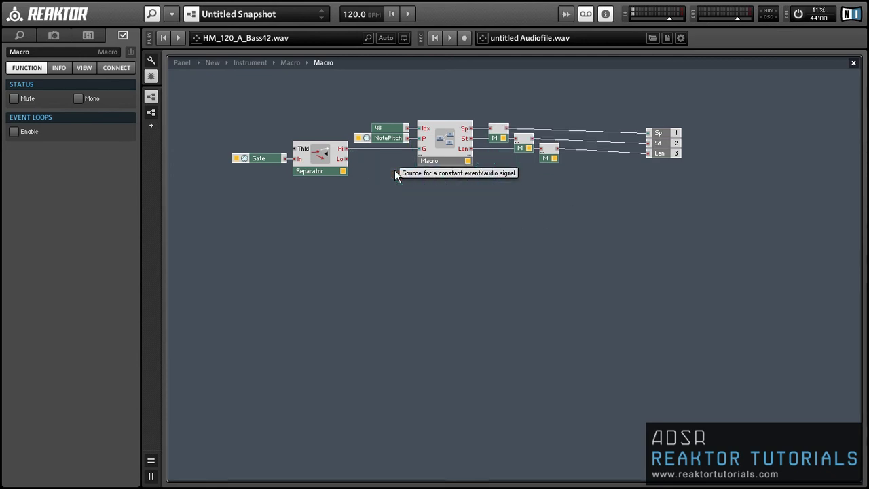
- In the inner macro, duplicate the St and Len value modules and outlets as outputs 4 and 5
double_click(438, 150)
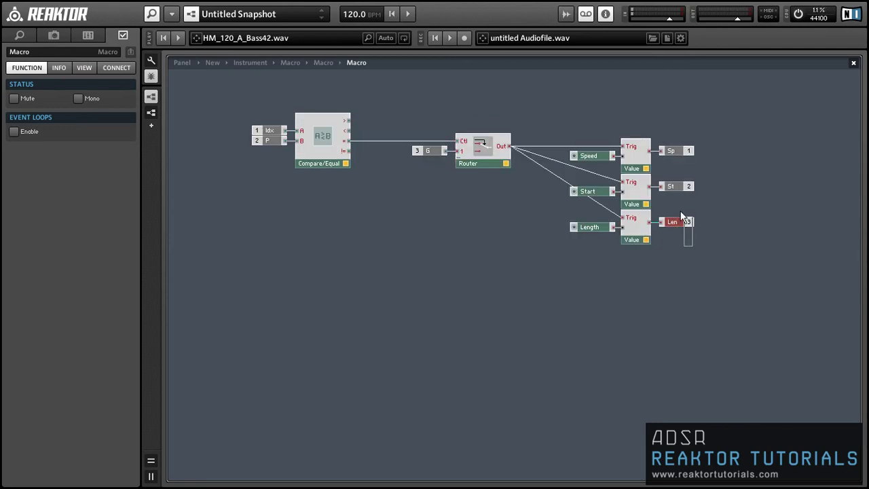
left_click_drag(682, 216, 763, 196)
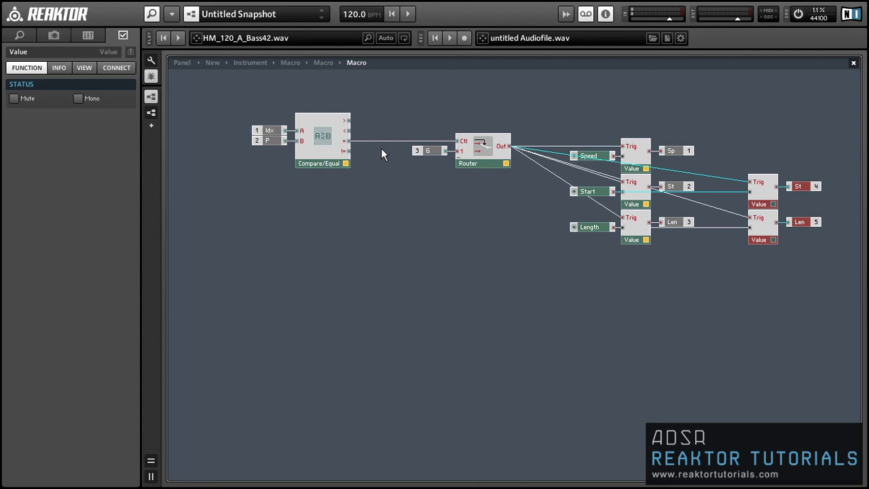
left_click(492, 97)
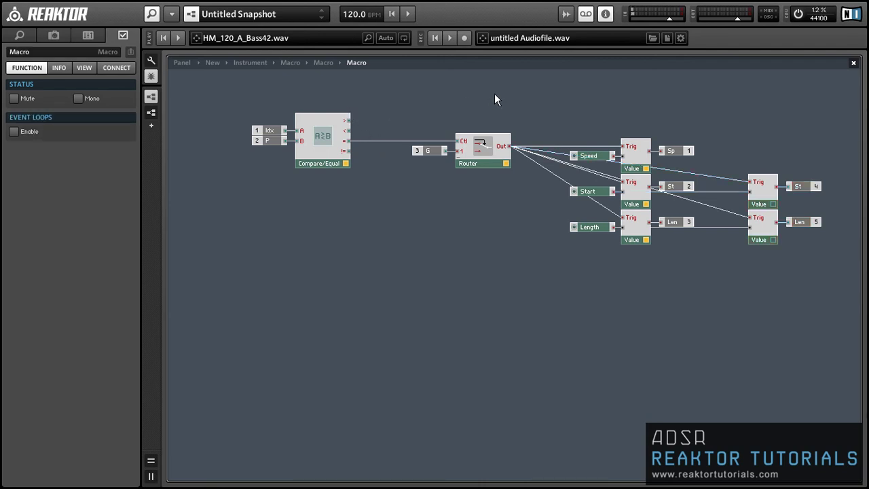
- Add an Event Processing Merge module and feed the Speed, Start and Length value outputs into it
right_click(493, 199)
mouse_move(509, 205)
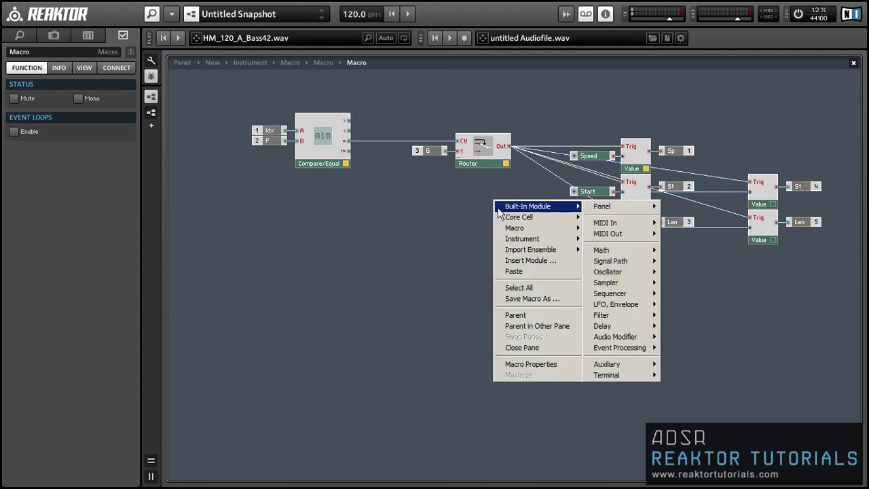
mouse_move(619, 348)
left_click(711, 255)
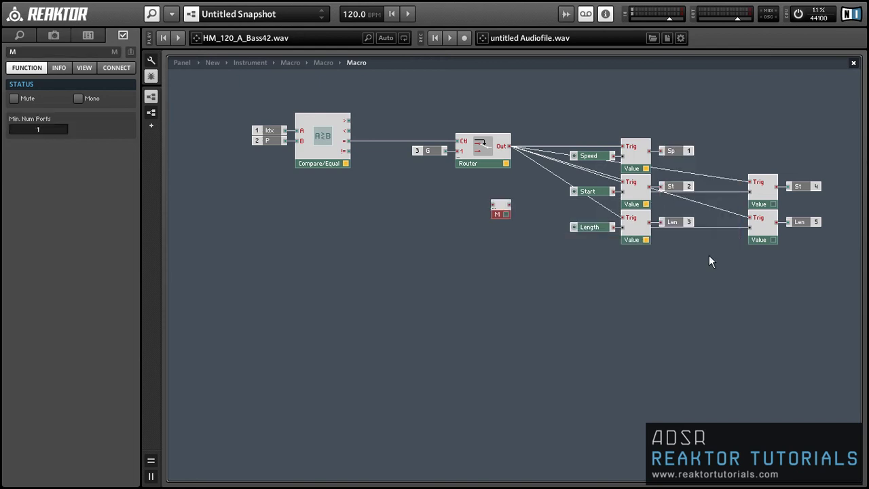
left_click_drag(500, 211, 741, 121)
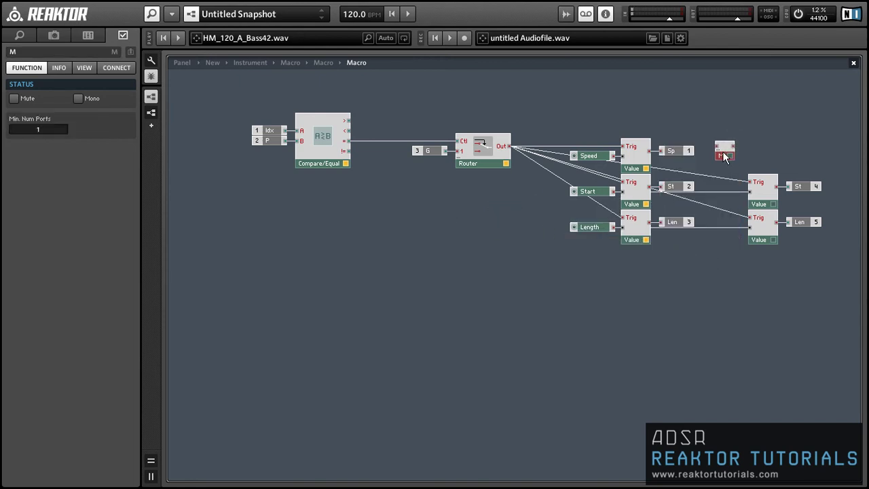
left_click_drag(724, 156, 711, 157)
mouse_move(619, 195)
left_click_drag(651, 182, 715, 160)
left_click_drag(651, 221, 749, 217)
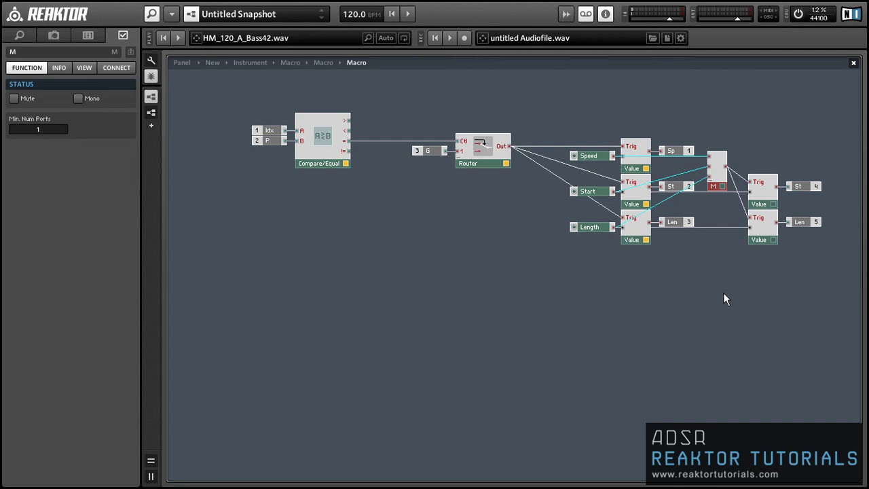
- One level up, add Merges for the St 4 and Len 5 outlets and wire the second Len output
double_click(742, 249)
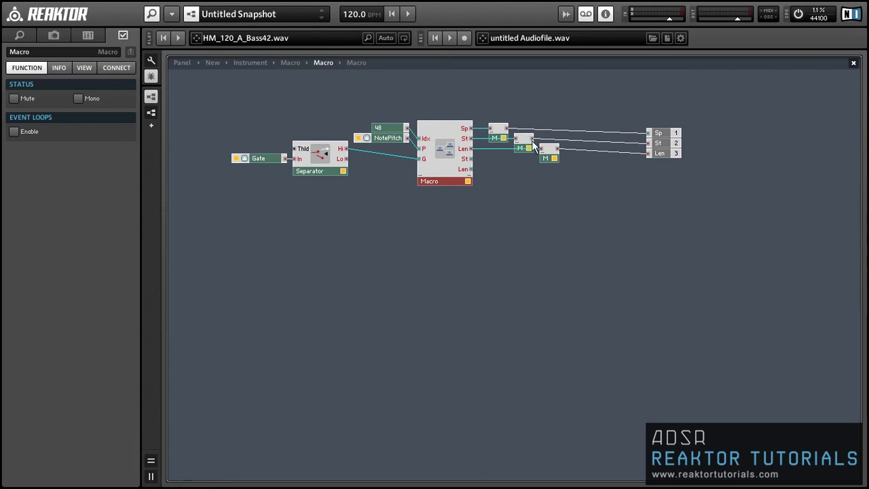
mouse_move(553, 163)
left_mouse_down()
mouse_move(531, 155)
mouse_move(556, 154)
left_mouse_up()
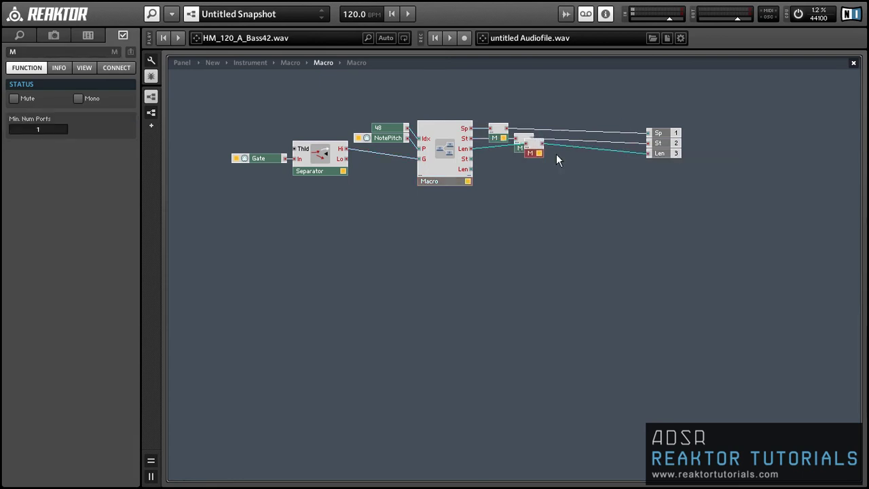
left_click_drag(672, 167, 576, 180)
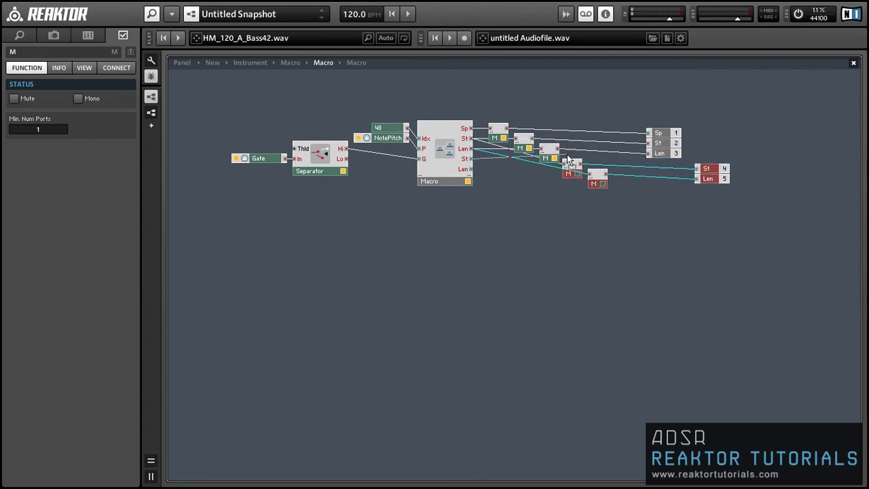
left_click_drag(474, 169, 600, 177)
left_click_drag(745, 213, 673, 171)
left_click_drag(700, 202, 667, 130)
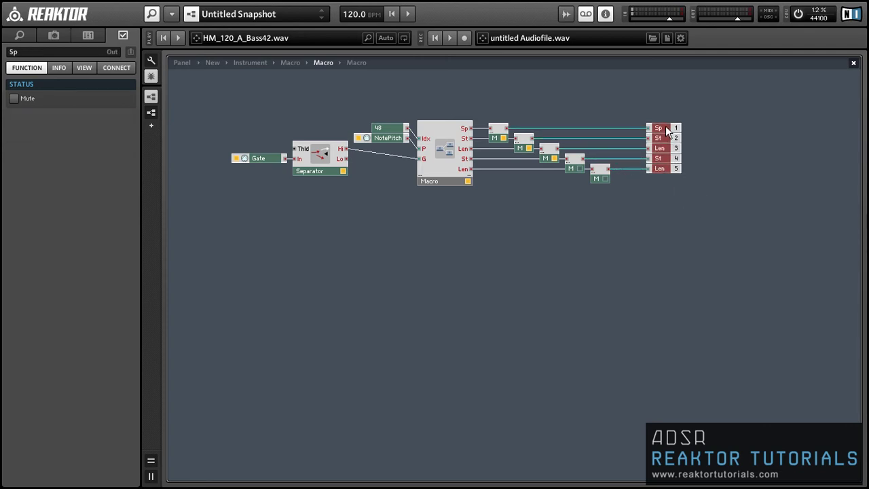
left_click(665, 160)
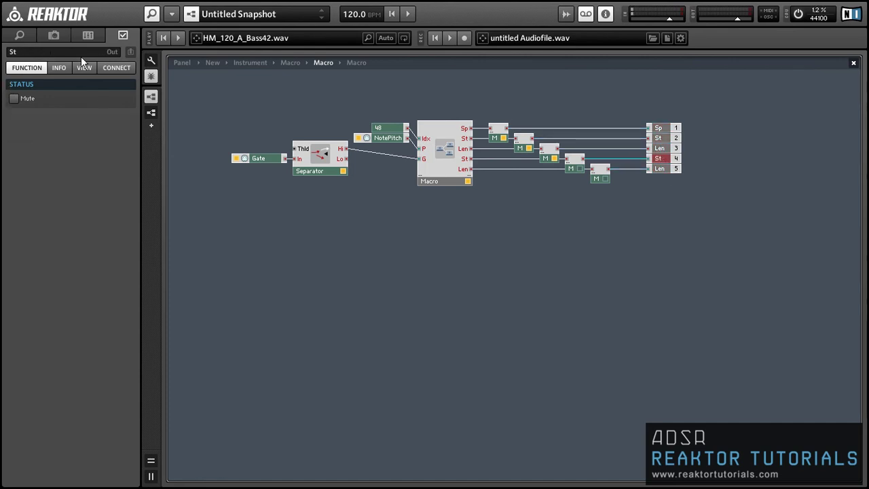
left_click(670, 191)
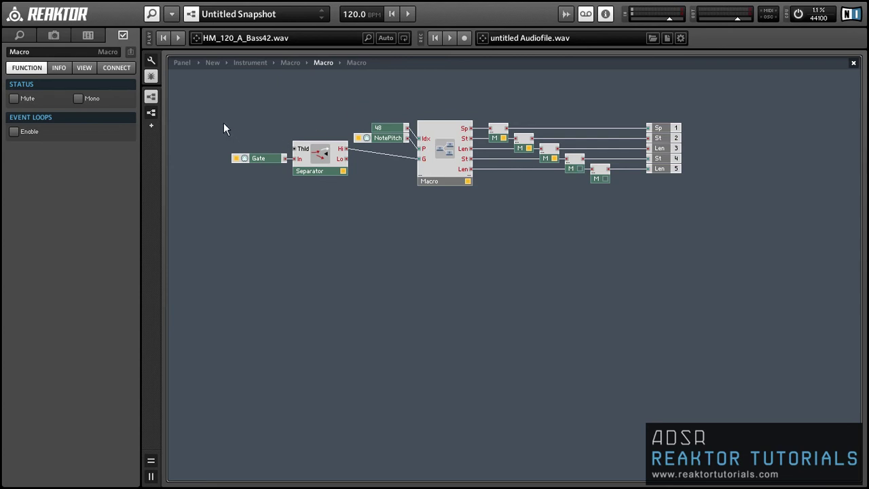
- Duplicate the control macro below the original and give the copy's Idx a constant of 49
left_click_drag(224, 127, 366, 230)
left_click_drag(324, 159, 322, 169)
left_click(367, 199)
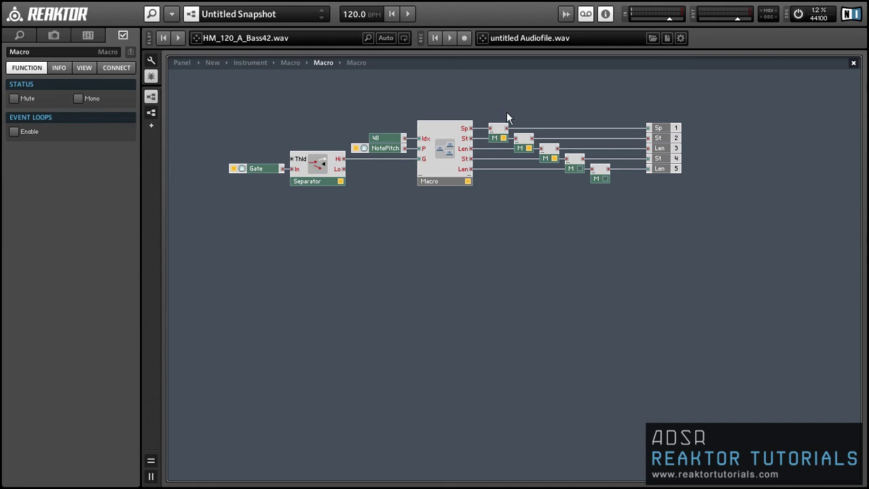
left_click(437, 165)
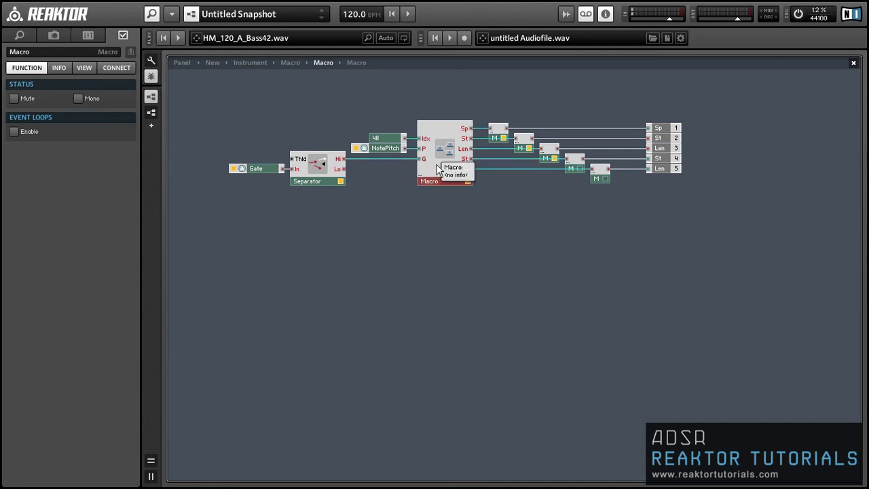
left_click_drag(439, 169, 439, 236)
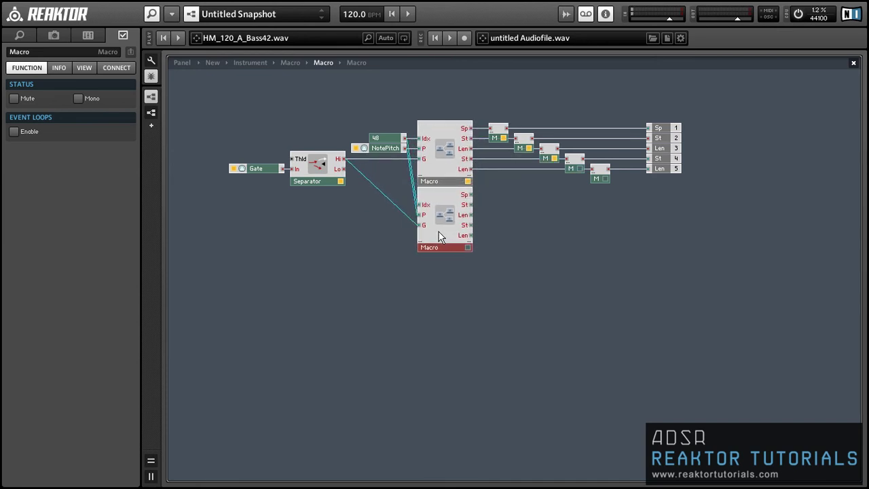
right_click(421, 205)
left_click(443, 222)
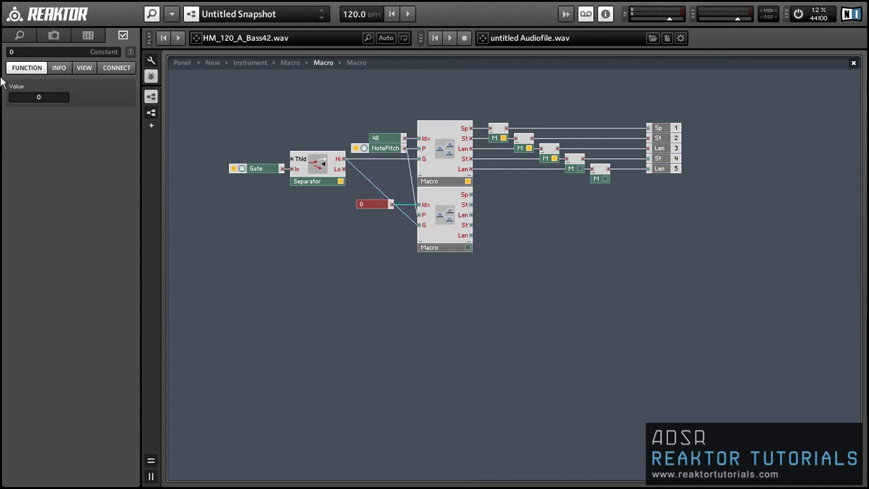
type("49")
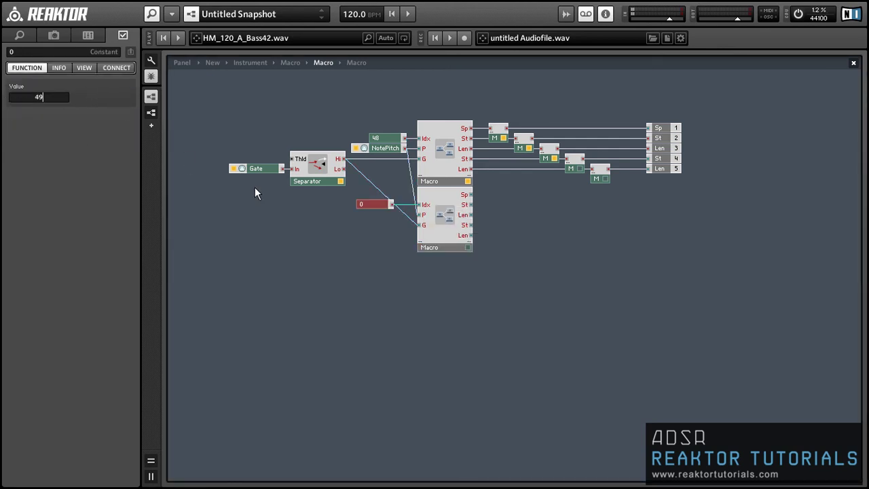
left_click(396, 267)
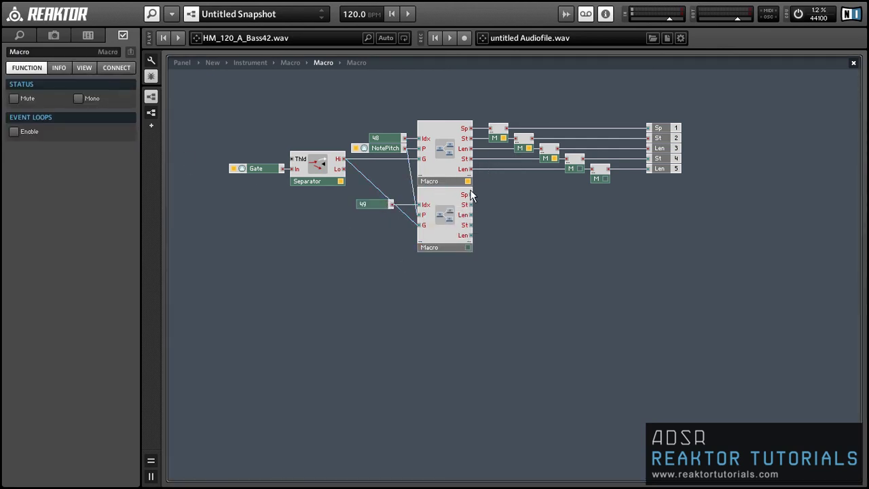
- Wire the copy's Sp, St, Len, St and Len outputs into the five matching Merges
left_click_drag(486, 165, 518, 157)
left_click_drag(474, 215, 542, 167)
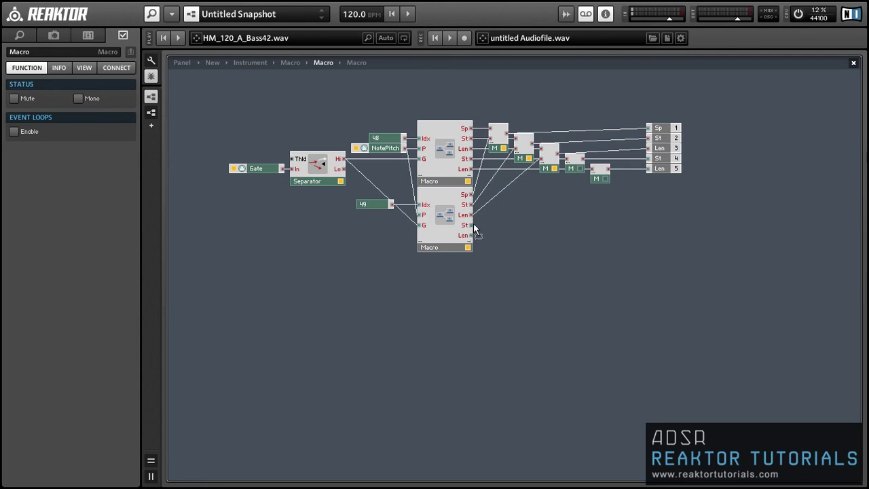
left_click_drag(474, 225, 569, 168)
left_click_drag(473, 237, 594, 173)
left_click_drag(664, 184, 657, 151)
left_click(531, 270)
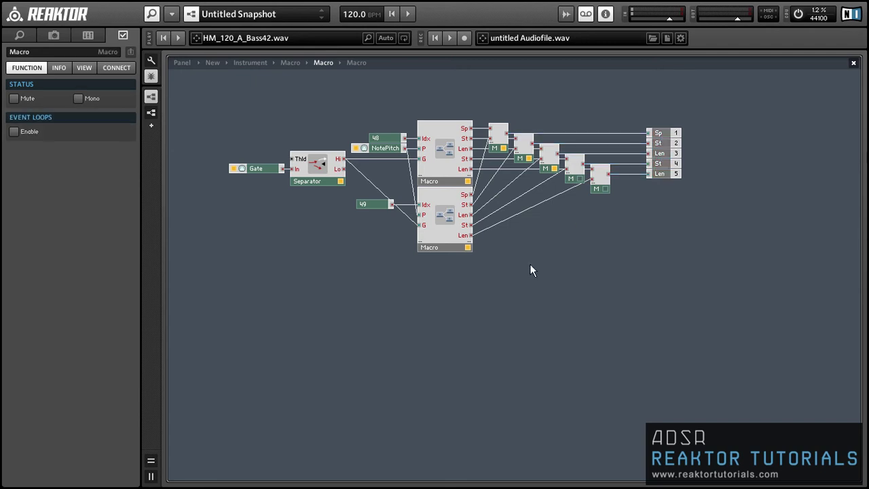
double_click(436, 203)
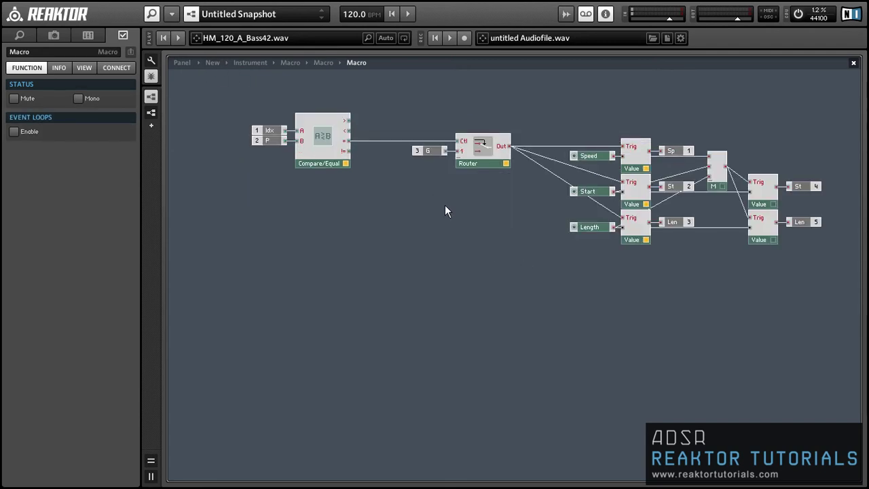
double_click(445, 205)
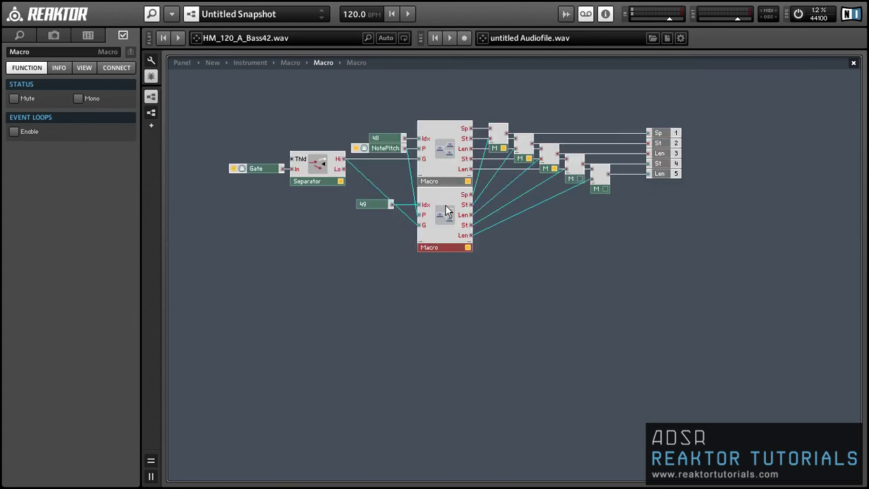
- Duplicate the left Multiply module below the original and feed it from the macro's second St output
double_click(517, 249)
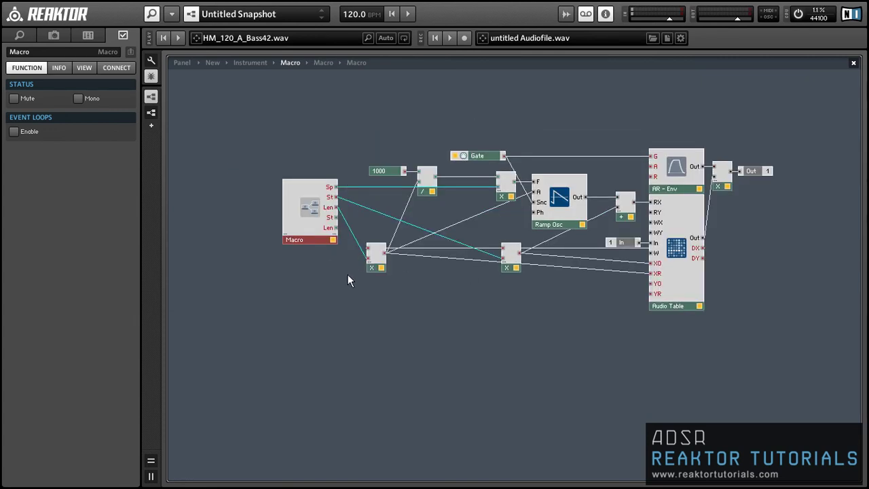
left_click(380, 268)
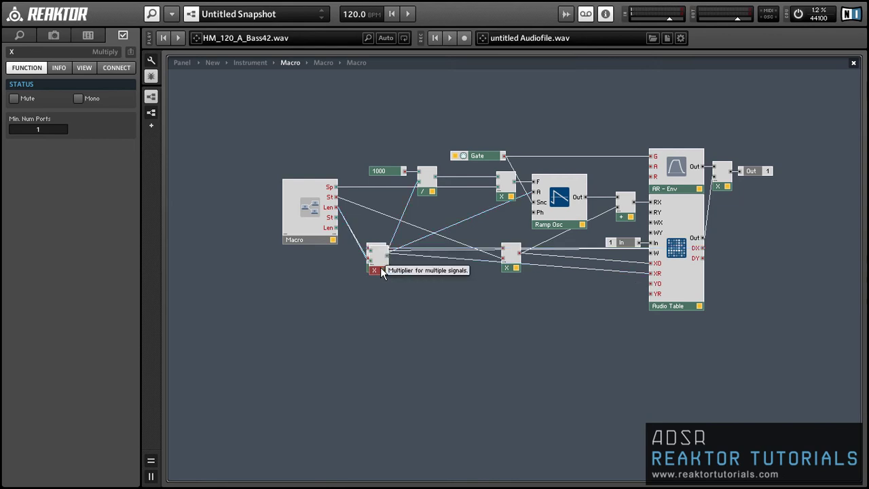
key("ctrl+d")
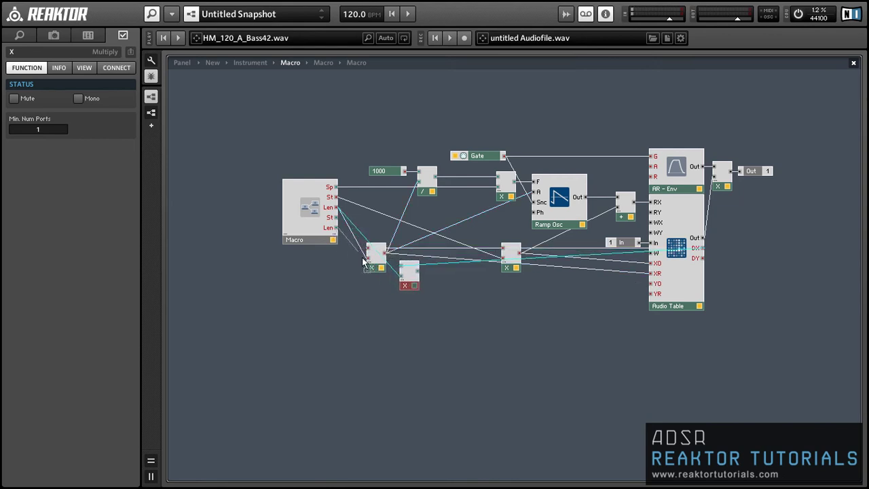
left_click_drag(413, 284, 652, 273)
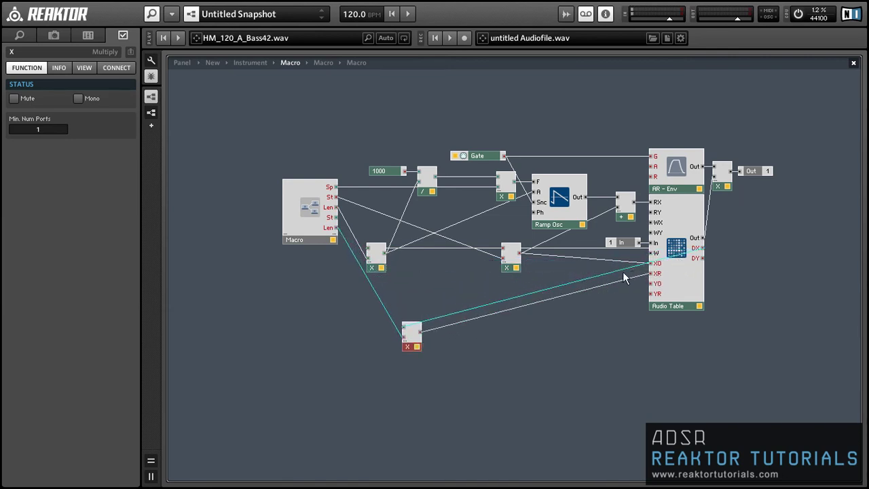
left_click_drag(412, 347, 403, 286)
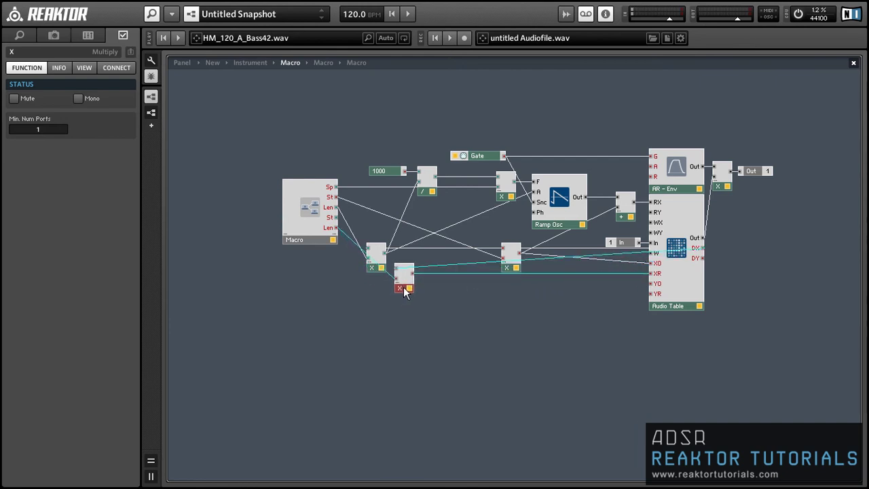
left_click(523, 242)
left_click_drag(514, 272, 498, 281)
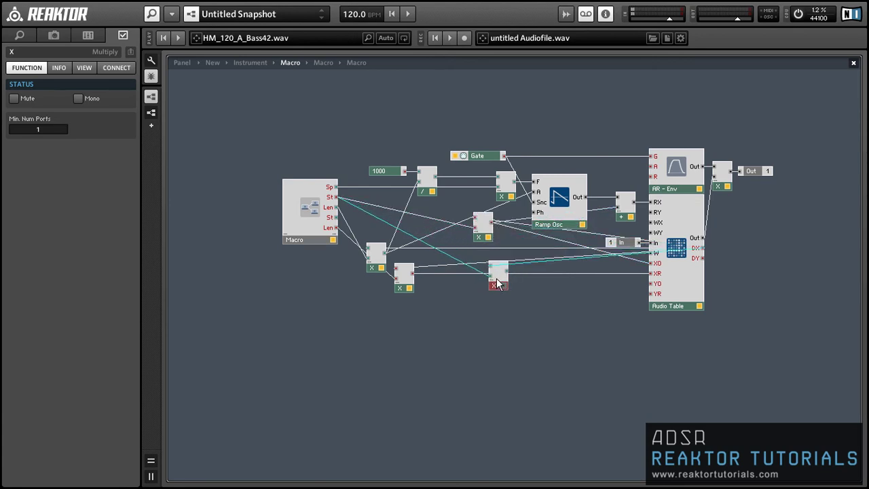
left_click_drag(335, 222, 651, 263)
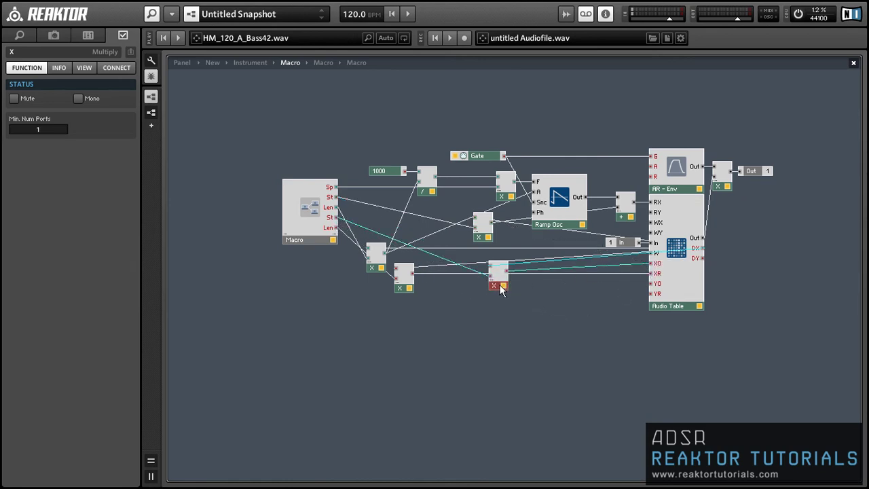
mouse_move(503, 283)
left_mouse_down()
mouse_move(493, 272)
mouse_move(488, 278)
left_mouse_up()
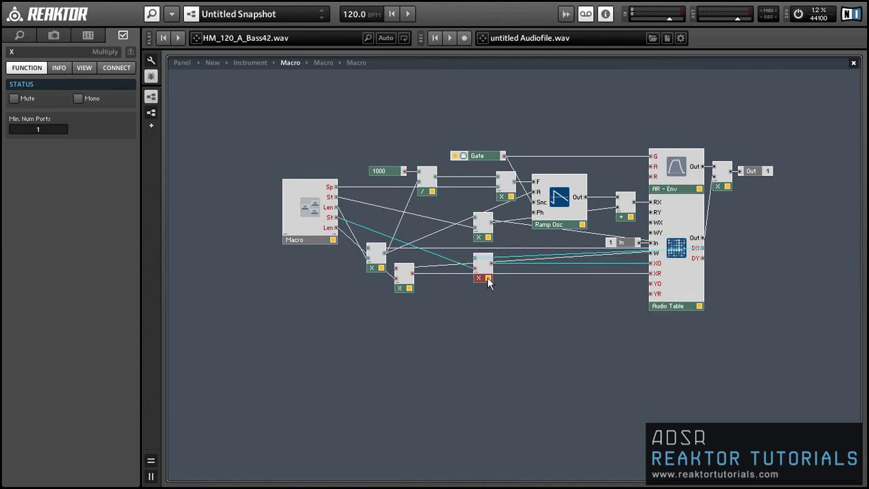
left_click(485, 293)
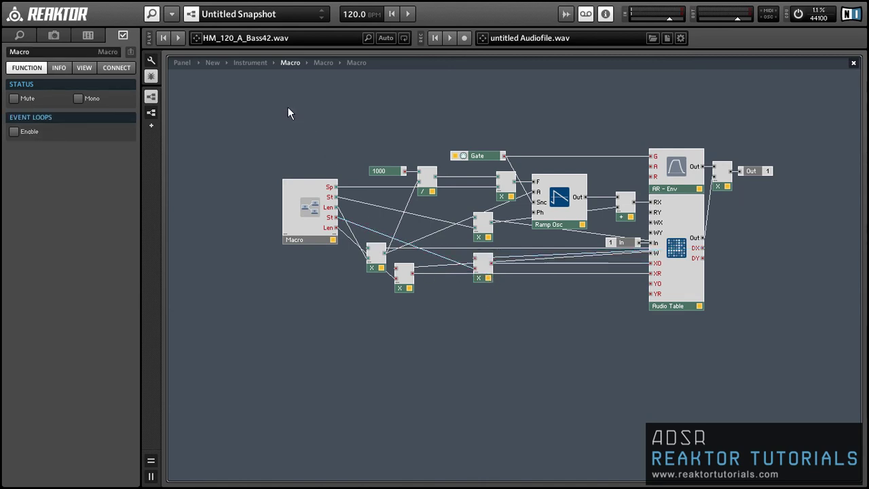
- On the panel, stack the duplicate knob group below the first and set the outer group to No Frame
left_click(182, 63)
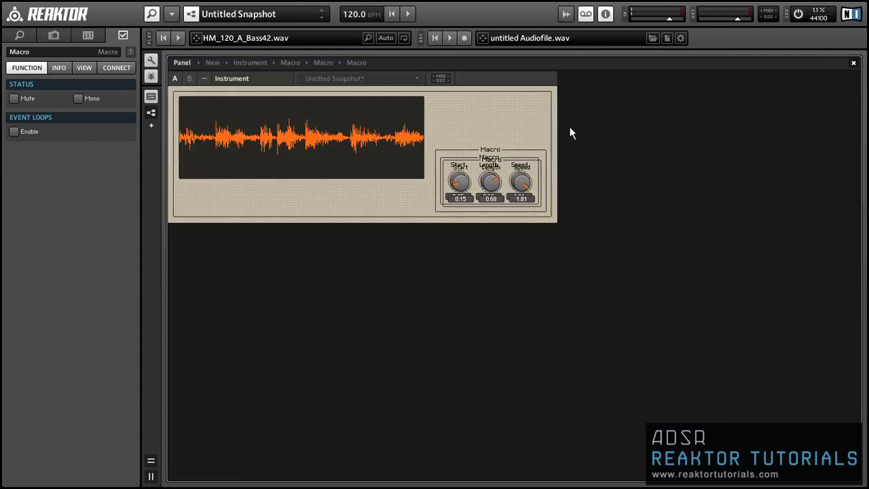
left_click_drag(513, 167, 511, 213)
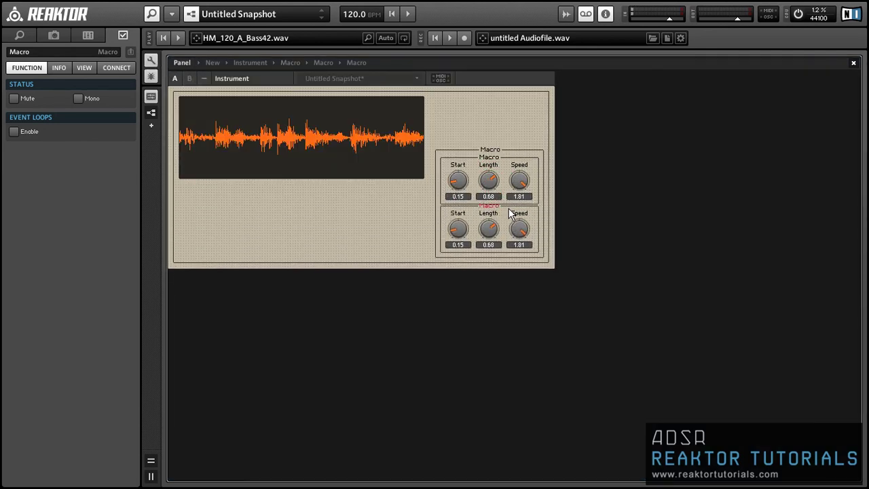
left_click_drag(502, 150, 491, 97)
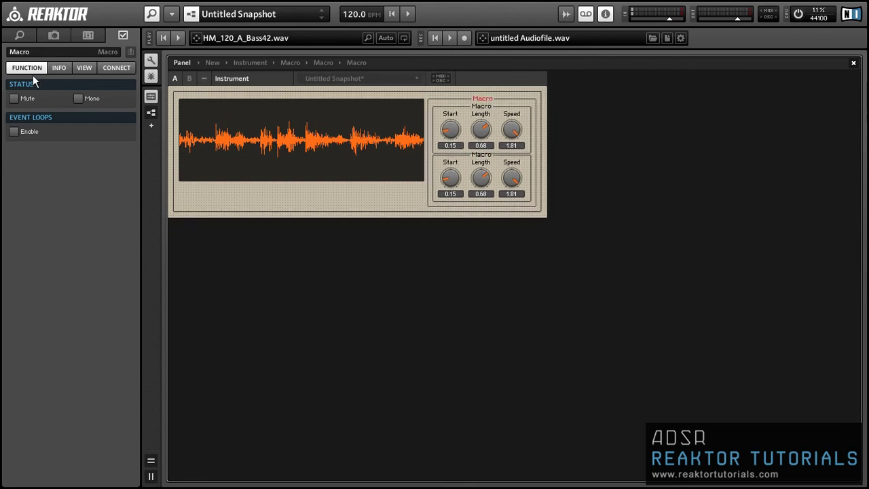
left_click(82, 68)
left_click(15, 273)
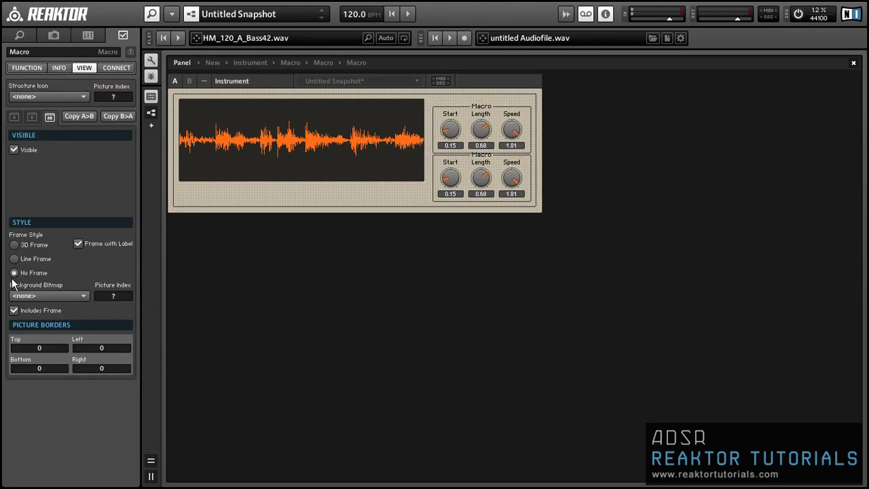
left_click(358, 152)
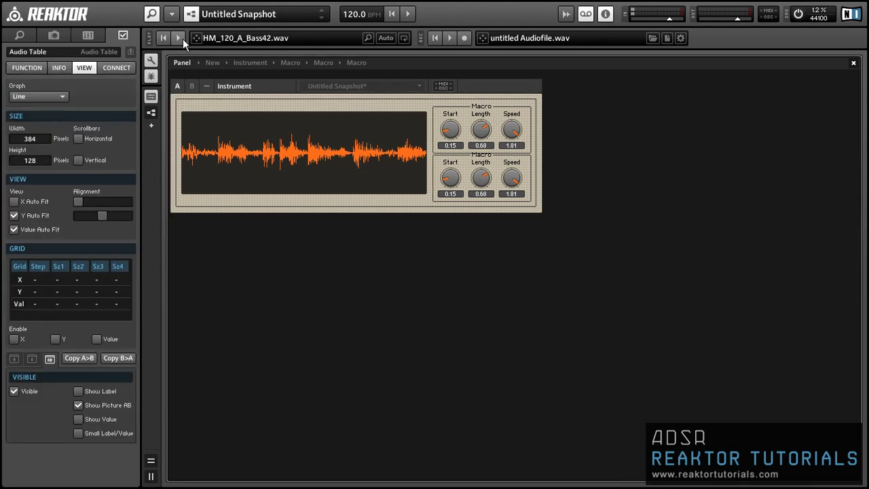
left_click(477, 152)
- Set second group Start ~0.14, Speed 1.57 and first group Start 0.51, Speed 1.25, then return to structure
left_click(150, 61)
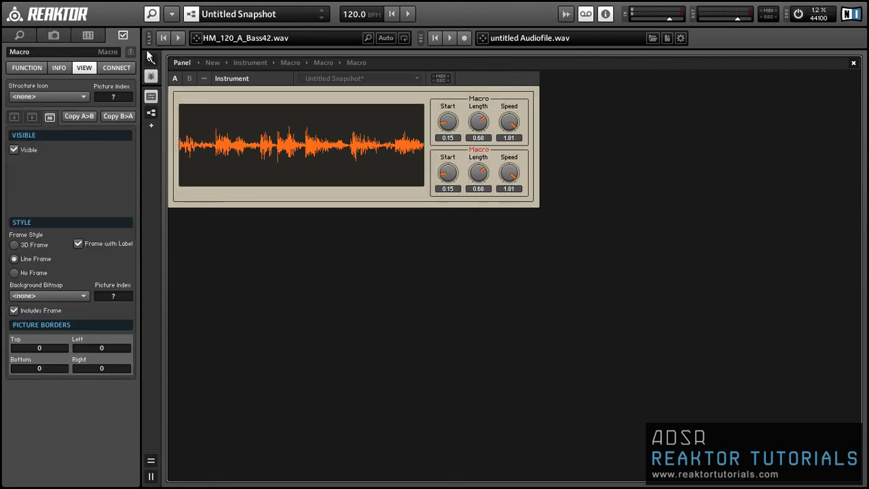
left_click_drag(446, 171, 480, 156)
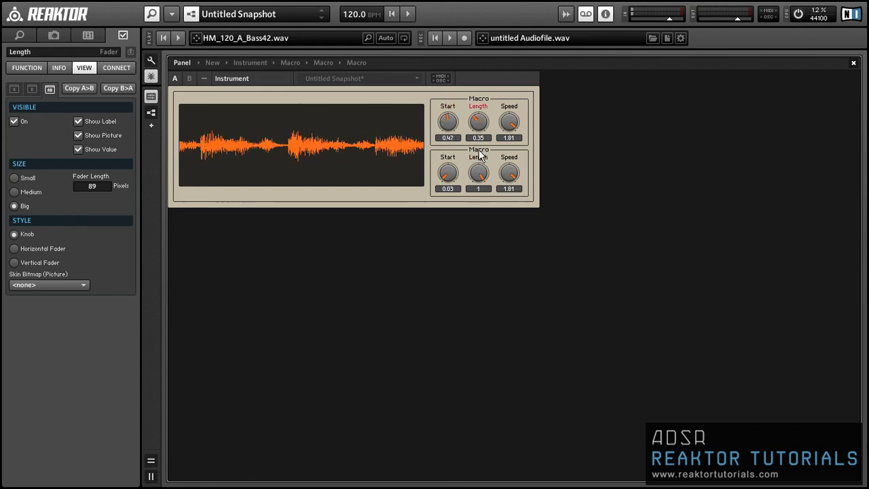
left_click_drag(457, 185, 449, 173)
left_click_drag(445, 119, 450, 121)
left_click_drag(516, 125, 519, 130)
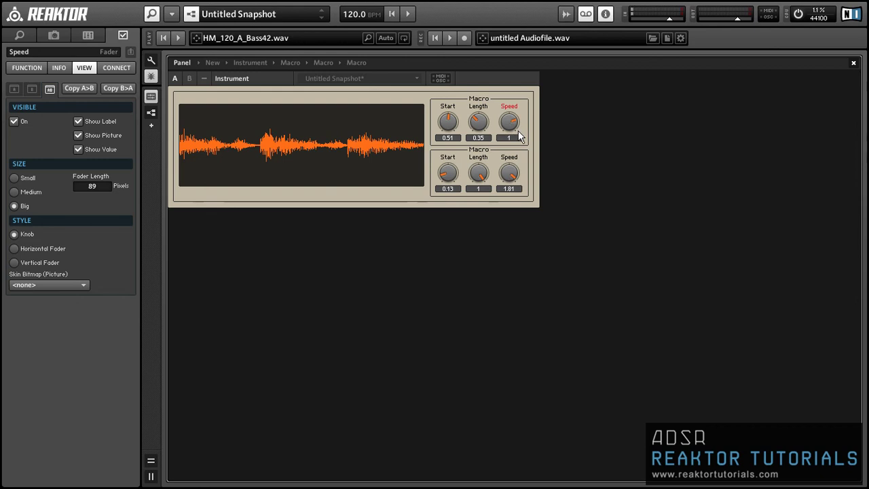
left_click(515, 174)
left_click(515, 174, "ctrl")
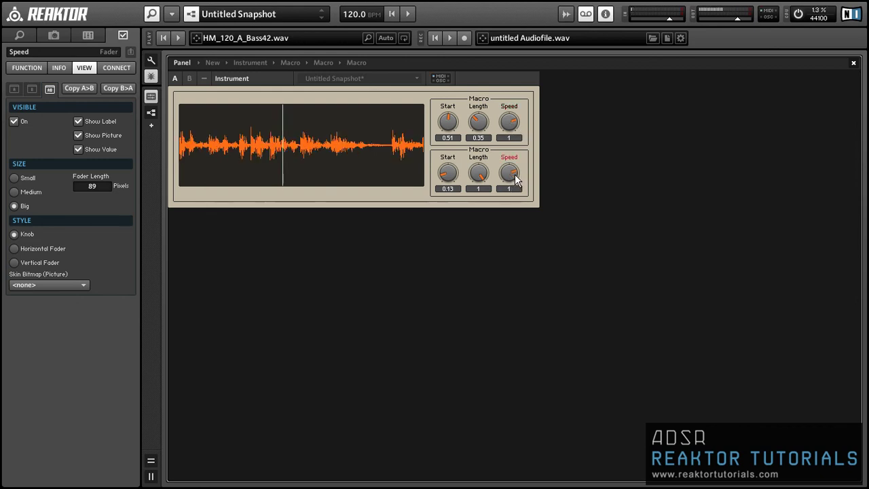
left_click_drag(514, 175, 514, 167)
left_click_drag(514, 121, 514, 116)
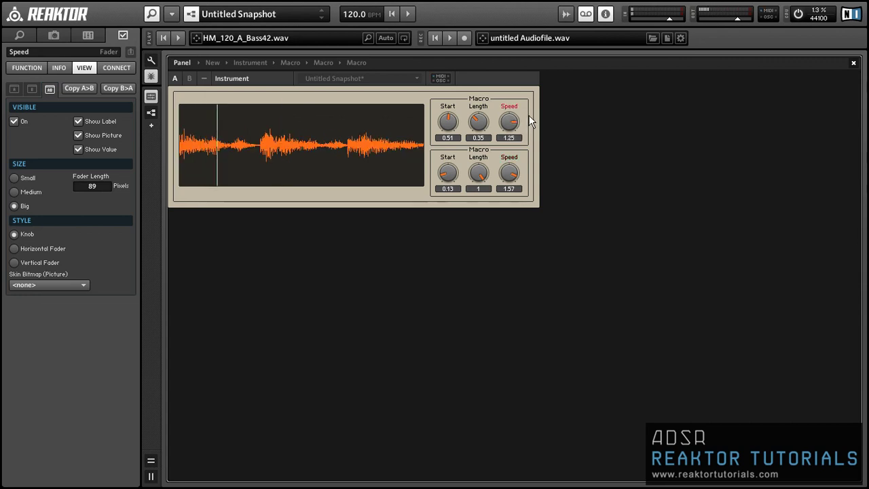
left_click(533, 119)
double_click(533, 120)
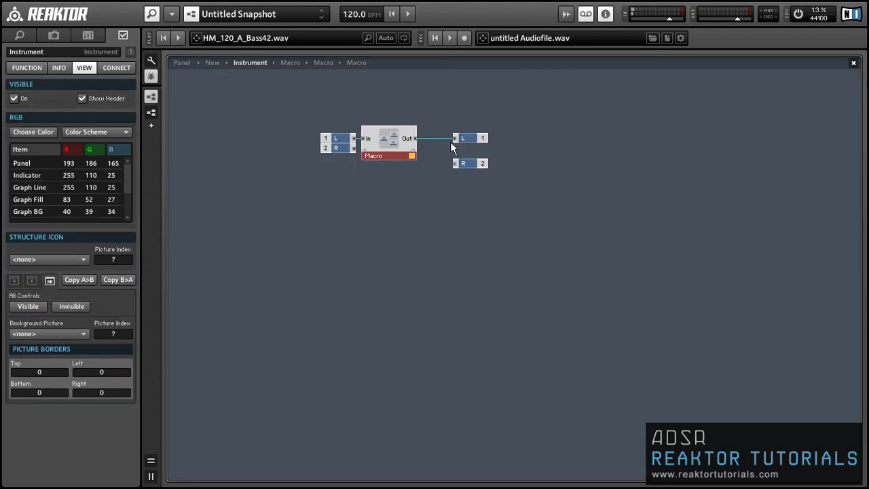
- In the upper nested control macro, connect the Router output to the M module
double_click(390, 135)
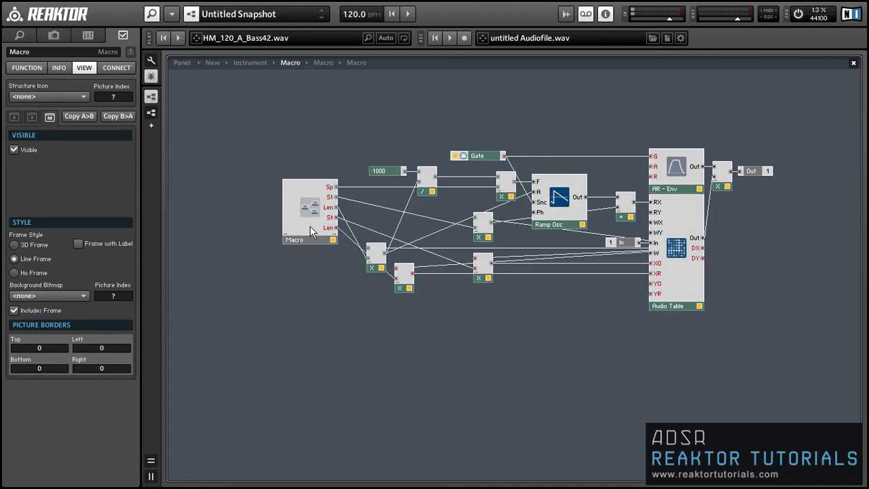
left_click_drag(310, 227, 246, 232)
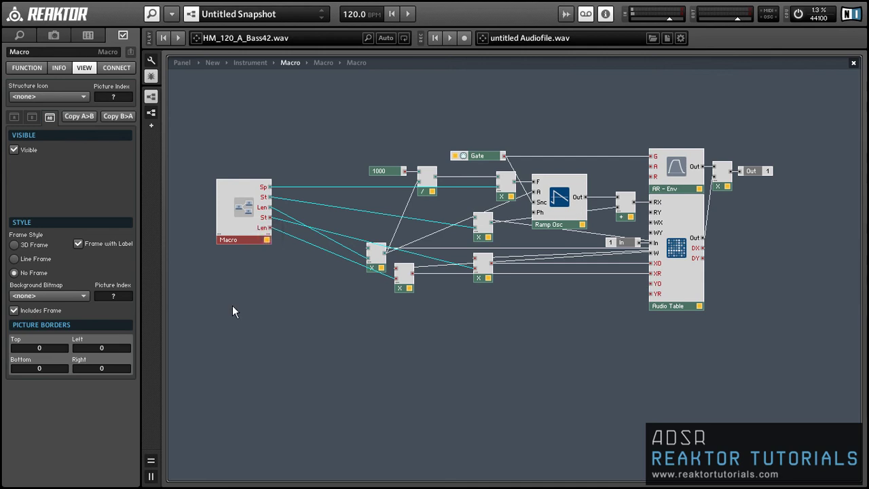
left_click(232, 305)
left_click(242, 205)
double_click(242, 205)
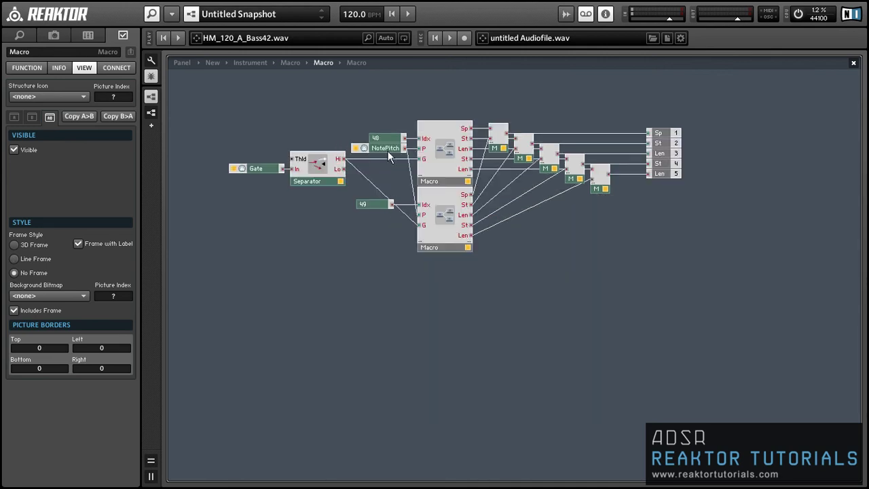
double_click(453, 144)
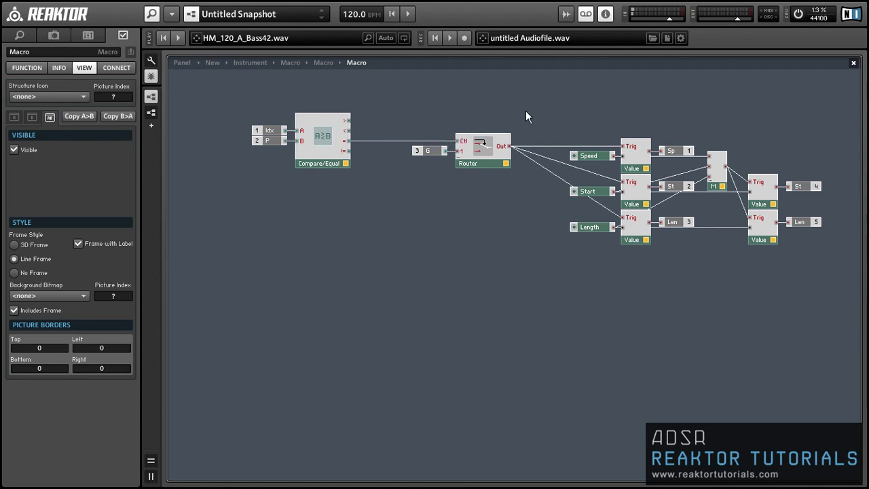
mouse_move(514, 151)
left_click_drag(510, 148, 722, 155)
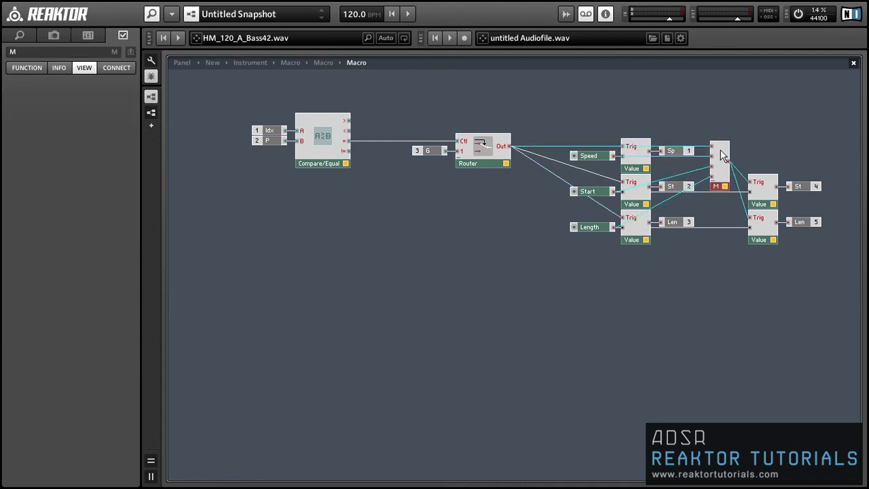
- Make the same Router-to-M connection inside the lower nested macro
double_click(550, 127)
double_click(434, 218)
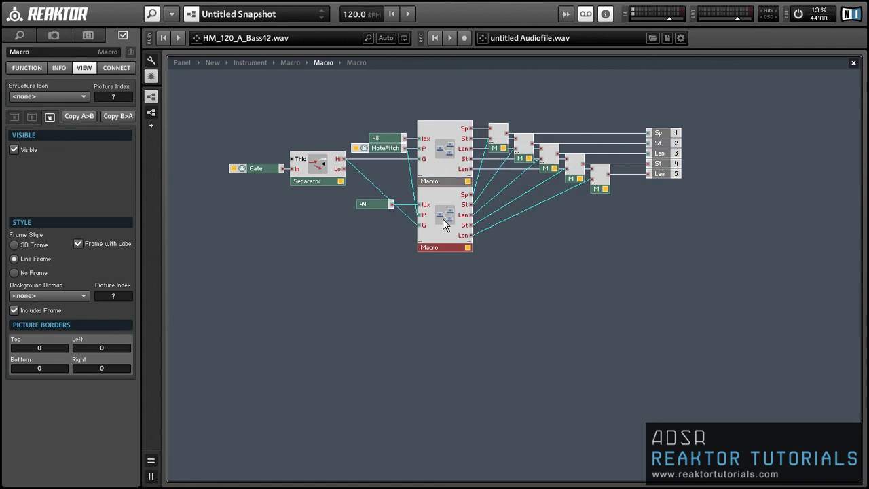
left_click_drag(506, 150, 718, 149)
left_click(716, 162)
- Back at the sampler Macro level, move the control macro right and name it 'Controls'
left_click(181, 104)
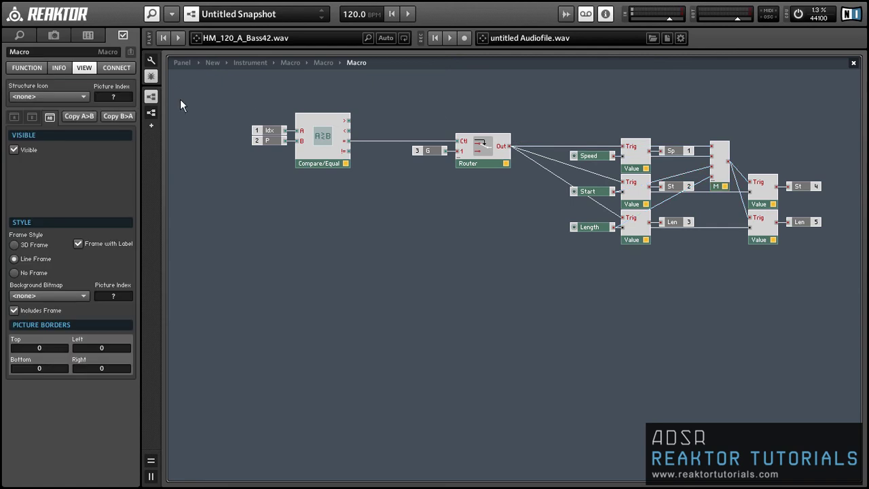
left_click(181, 62)
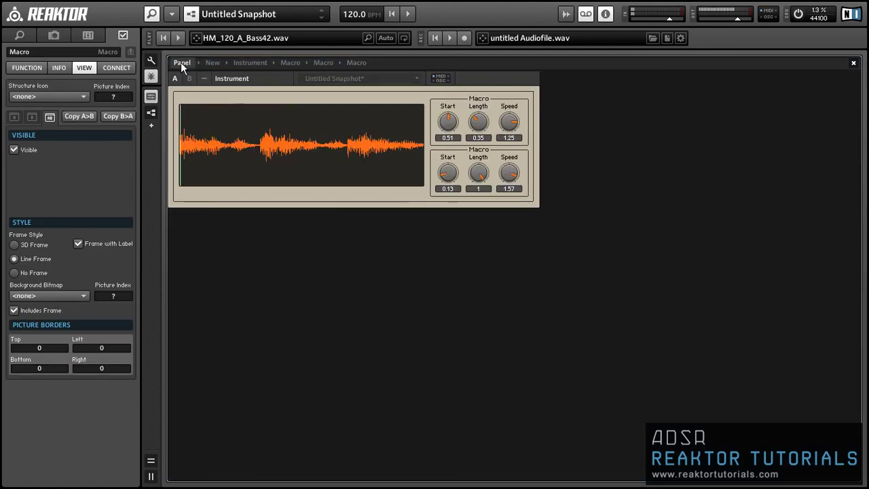
left_click(305, 212)
left_click(351, 62)
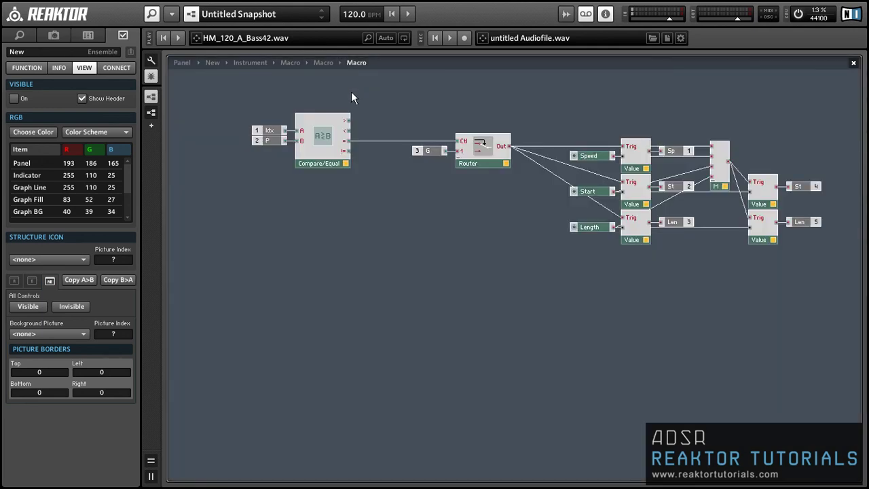
double_click(245, 98)
double_click(274, 111)
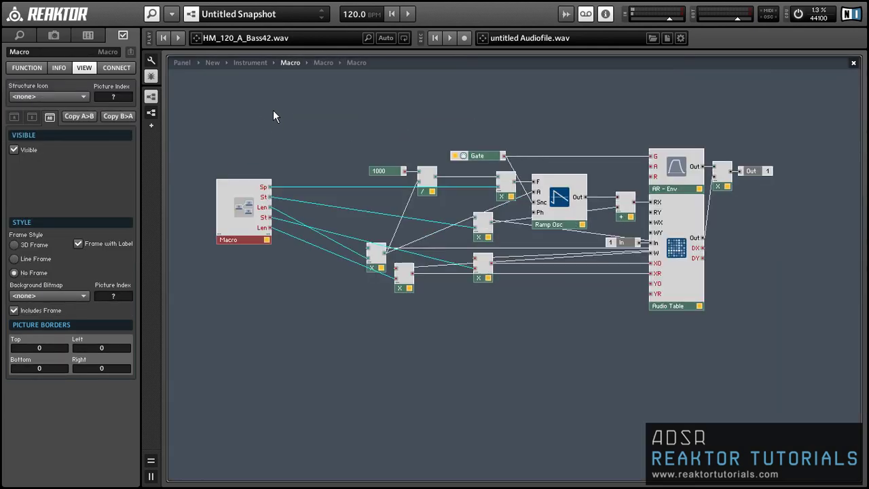
left_click_drag(249, 227, 321, 219)
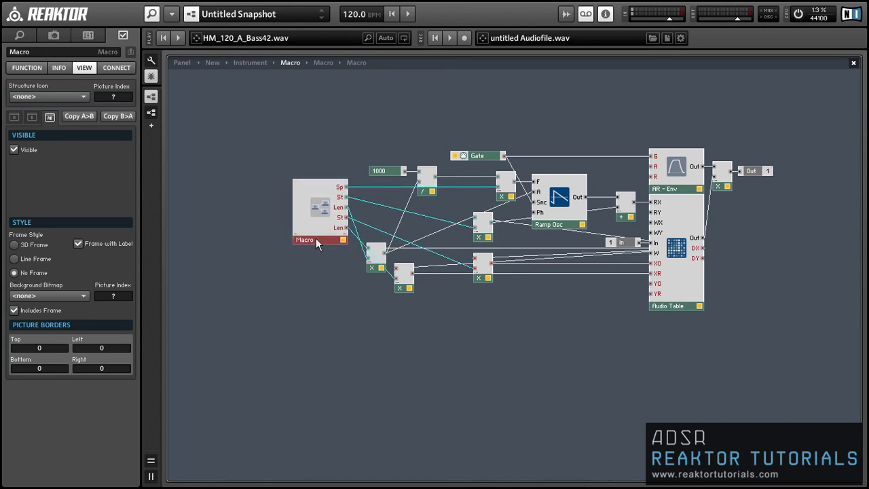
left_click(46, 51)
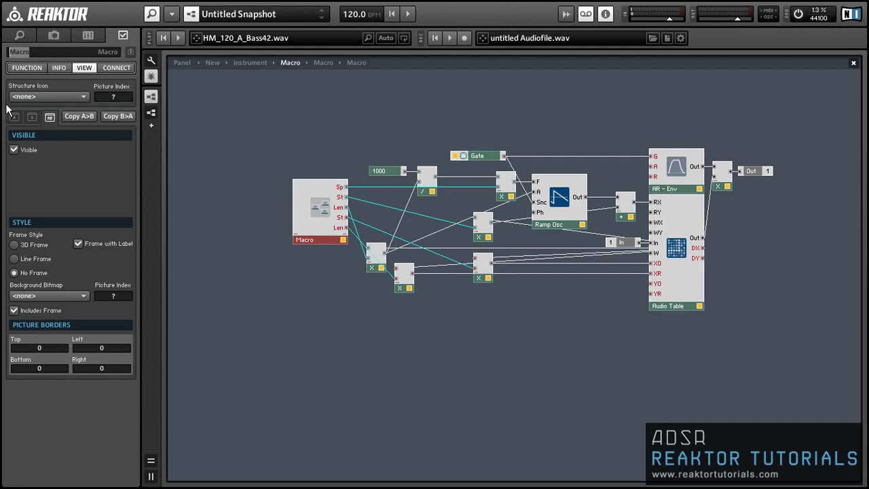
type("Controls")
key("Return")
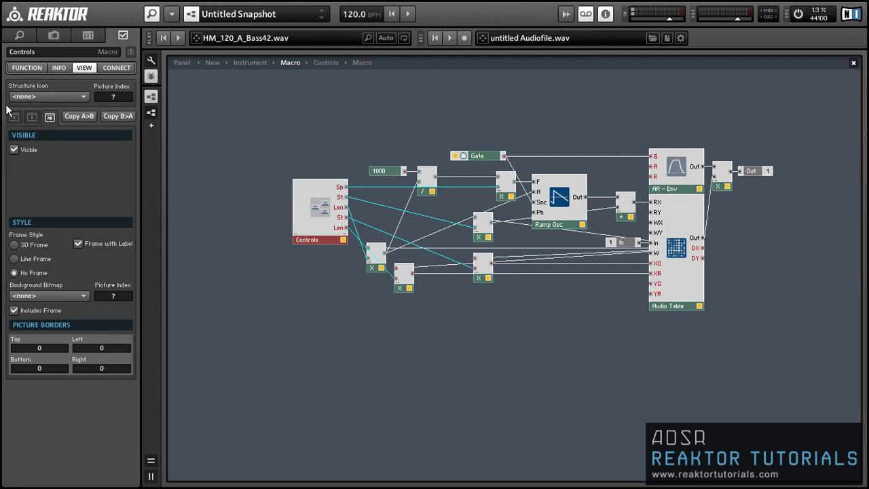